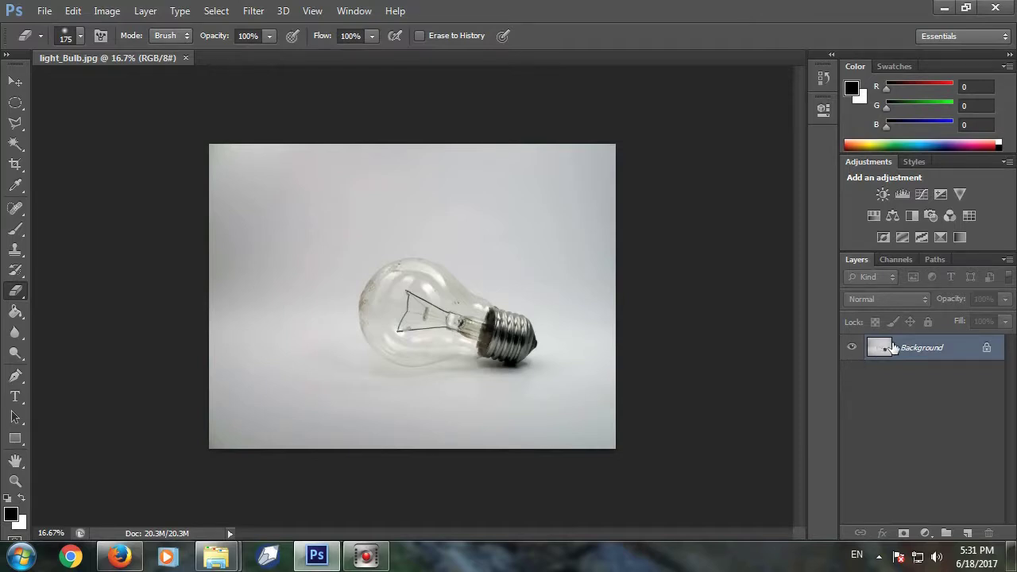
- Duplicate the Background layer to create a Background copy layer
{"action": "right_click", "coordinate": [894, 348]}
{"action": "left_click", "coordinate": [902, 384]}
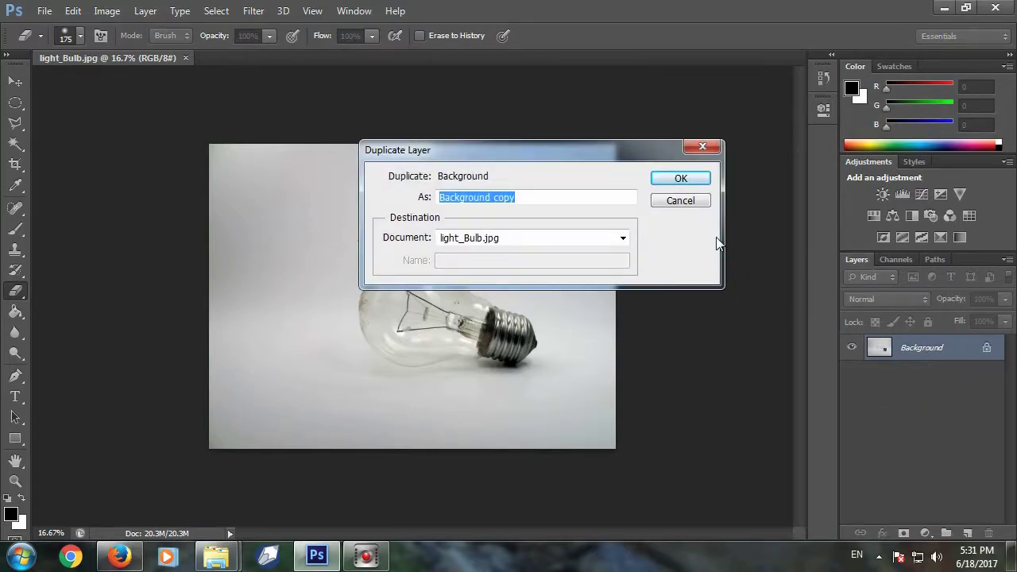
{"action": "left_click", "coordinate": [680, 178]}
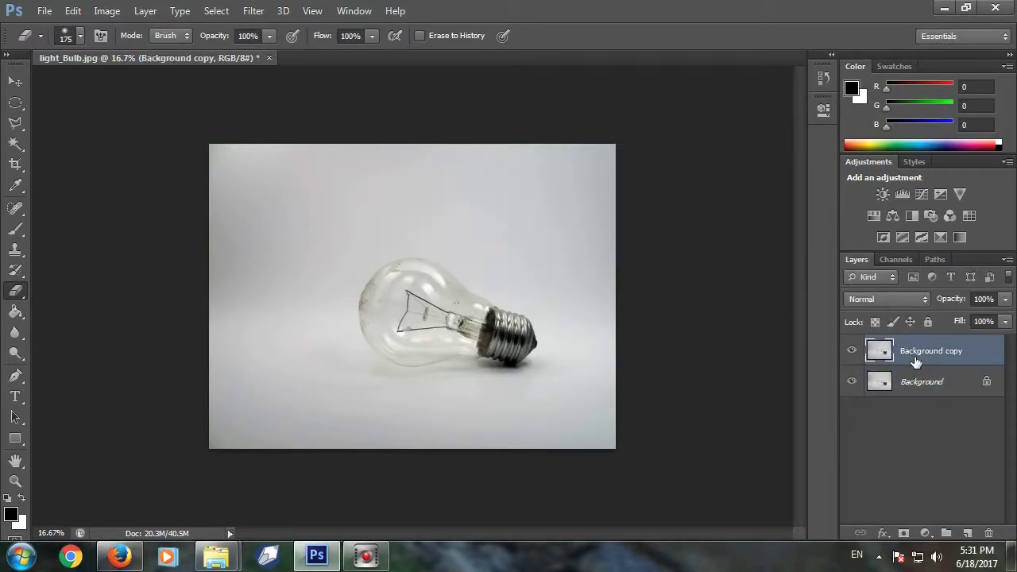
- Zoom in close on the bulb's filament with the Zoom tool
{"action": "key", "text": "ctrl+plus"}
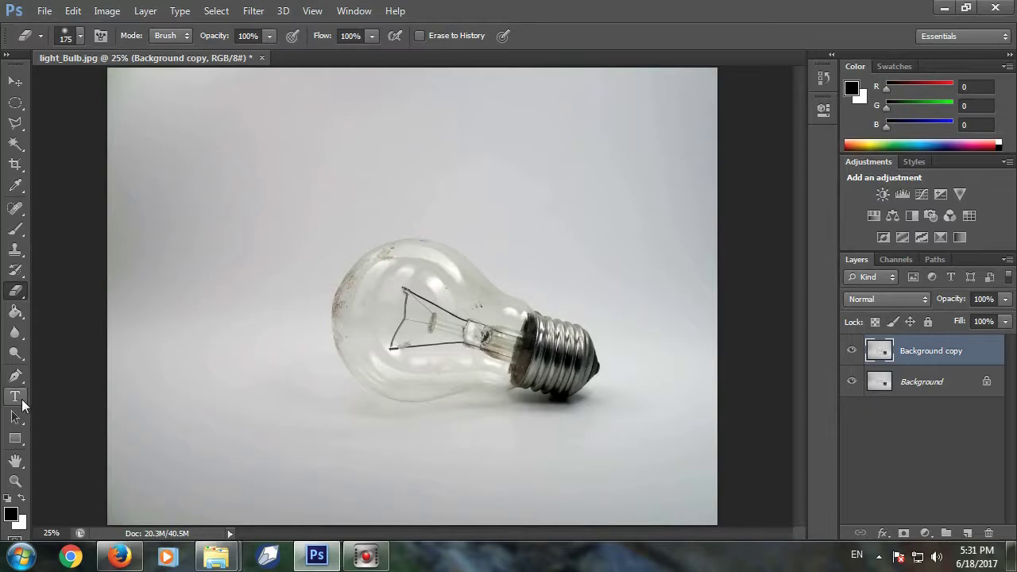
{"action": "left_click", "coordinate": [15, 480]}
{"action": "left_click_drag", "start_coordinate": [393, 285], "coordinate": [477, 286]}
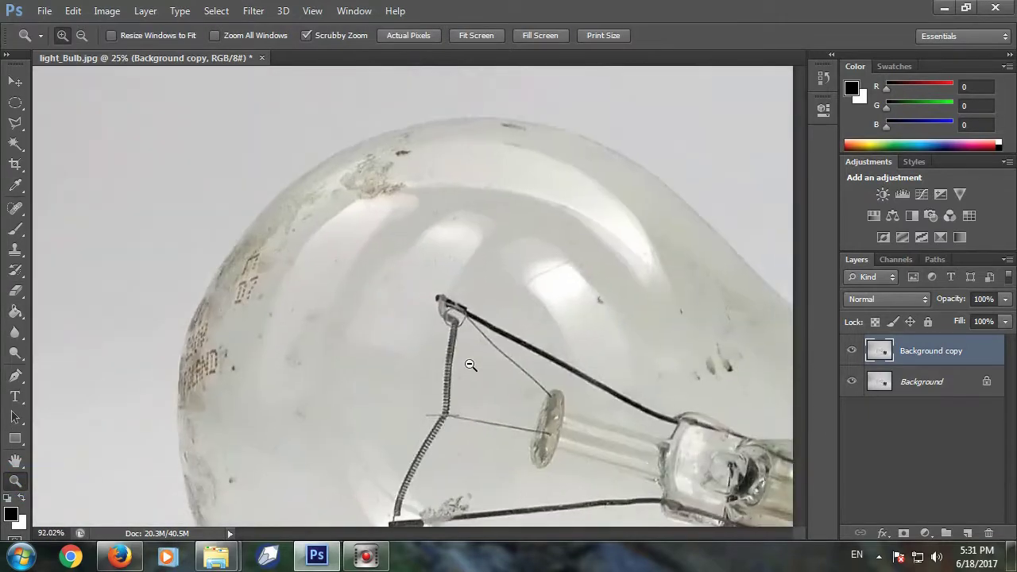
{"action": "left_click", "coordinate": [81, 35]}
{"action": "left_click", "coordinate": [410, 275]}
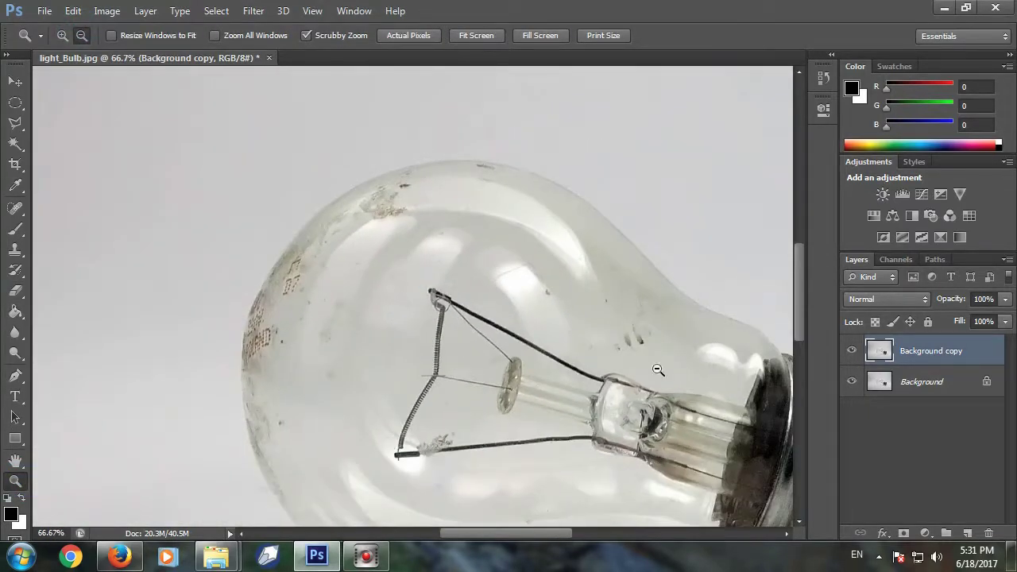
{"action": "left_click_drag", "start_coordinate": [524, 535], "coordinate": [566, 535]}
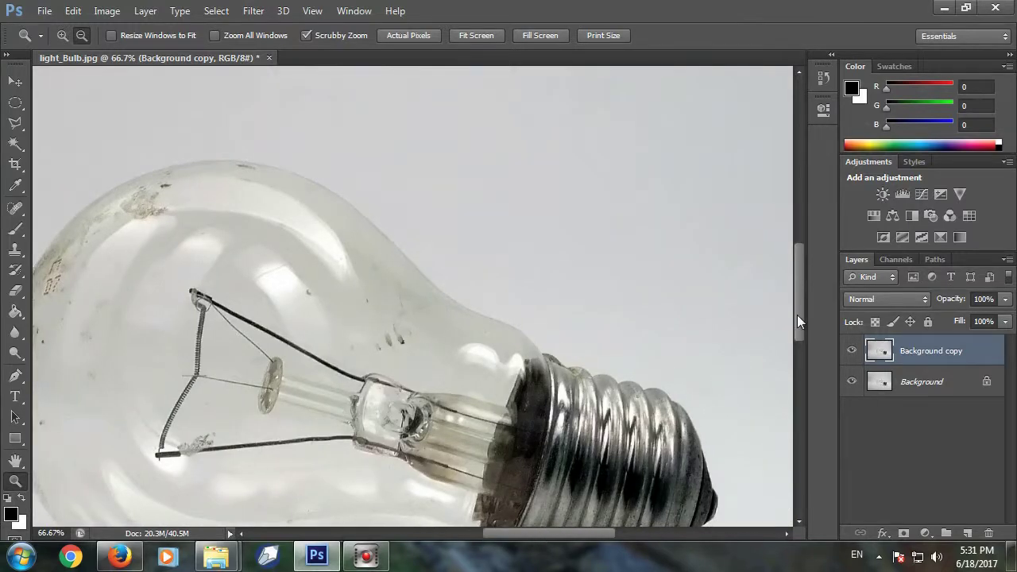
{"action": "left_click_drag", "start_coordinate": [797, 315], "coordinate": [802, 338]}
- Outline the filament with a Polygonal Lasso selection
{"action": "left_click", "coordinate": [15, 123]}
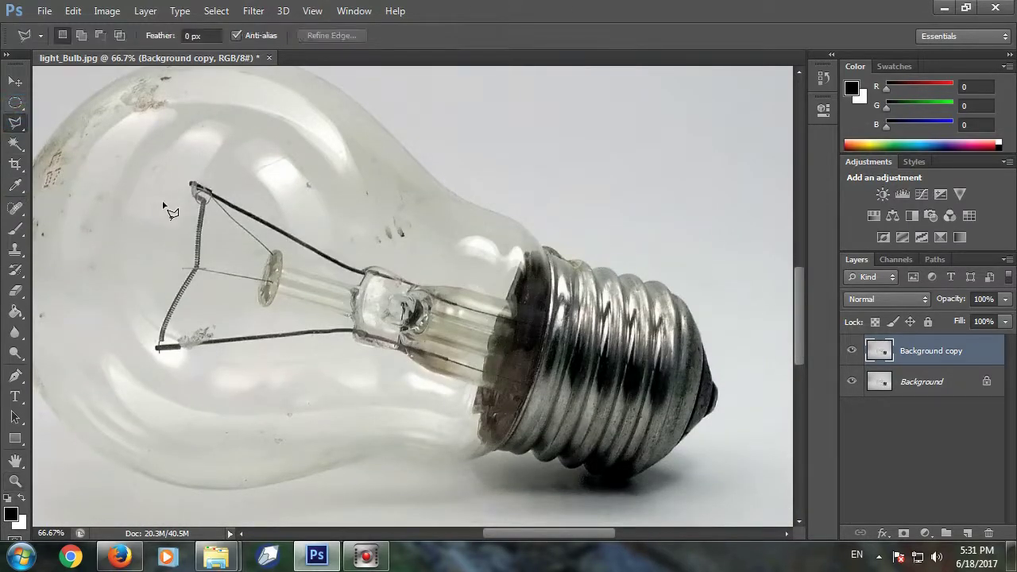
{"action": "left_click", "coordinate": [157, 176]}
{"action": "left_click", "coordinate": [228, 139]}
{"action": "left_click", "coordinate": [276, 179]}
{"action": "left_click", "coordinate": [344, 214]}
{"action": "left_click", "coordinate": [363, 247]}
{"action": "left_click", "coordinate": [359, 283]}
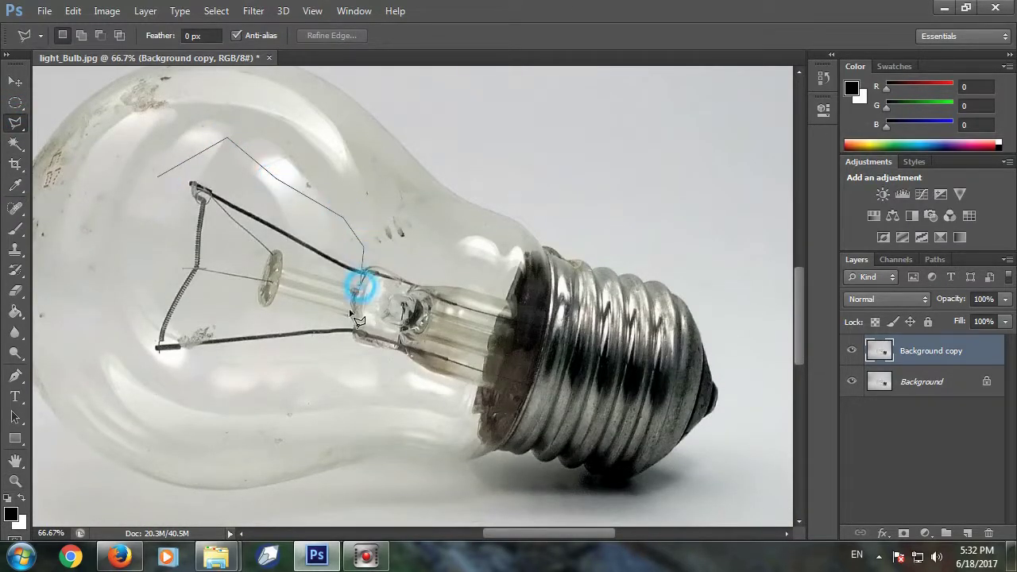
{"action": "left_click", "coordinate": [345, 340]}
{"action": "left_click", "coordinate": [334, 365]}
{"action": "left_click", "coordinate": [163, 374]}
{"action": "left_click", "coordinate": [129, 367]}
{"action": "left_click", "coordinate": [123, 278]}
{"action": "left_click", "coordinate": [136, 210]}
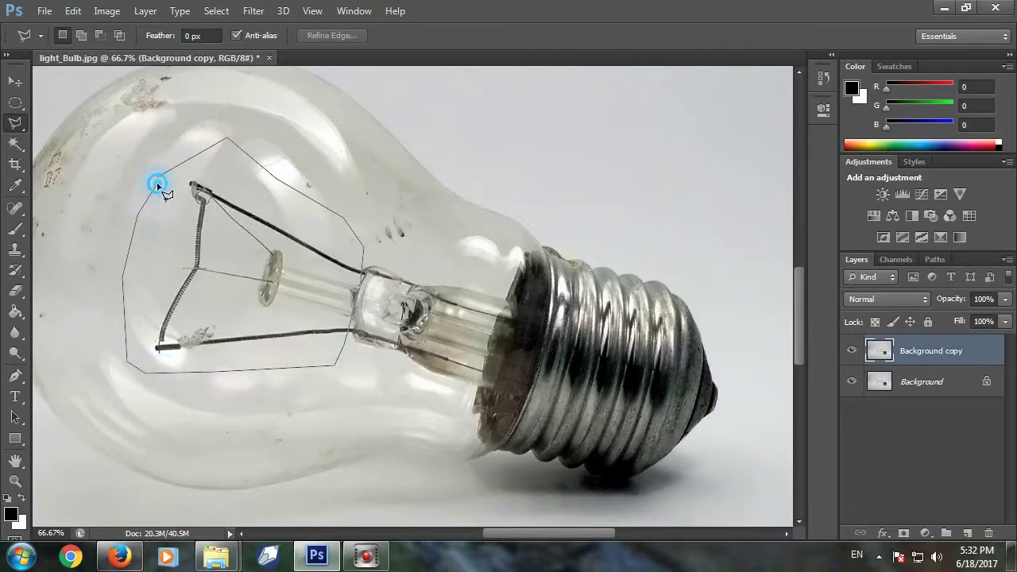
{"action": "left_click", "coordinate": [158, 177]}
- Content-Aware fill the filament selection to erase it, then deselect
{"action": "left_click", "coordinate": [72, 10]}
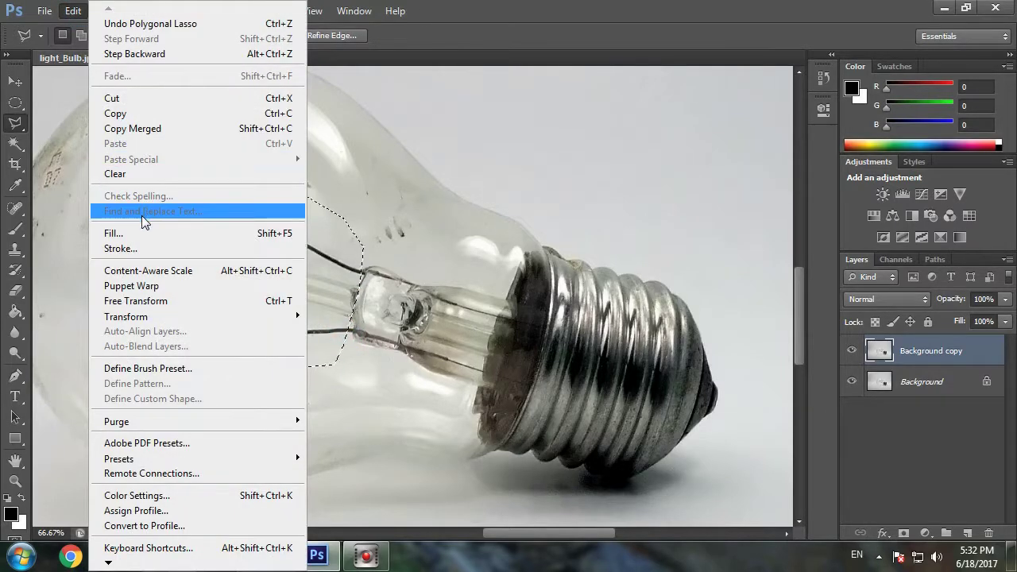
{"action": "left_click", "coordinate": [141, 233]}
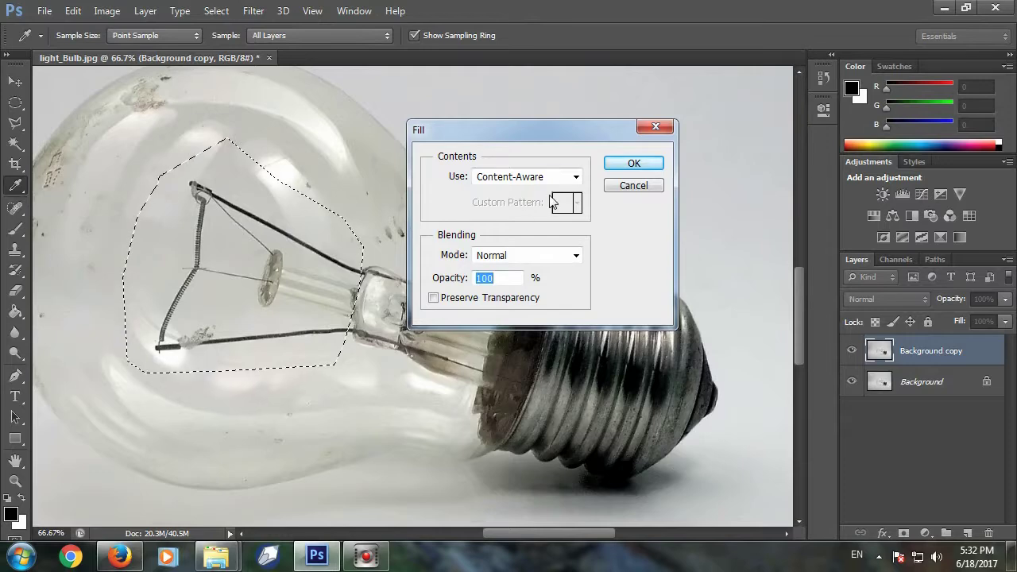
{"action": "left_click", "coordinate": [552, 178]}
{"action": "left_click", "coordinate": [543, 242]}
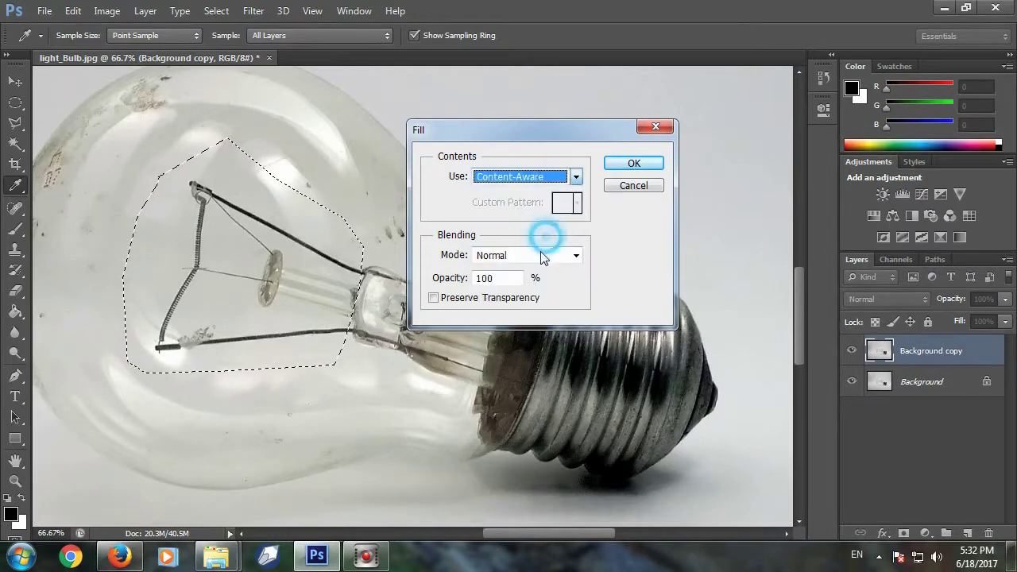
{"action": "left_click", "coordinate": [614, 163]}
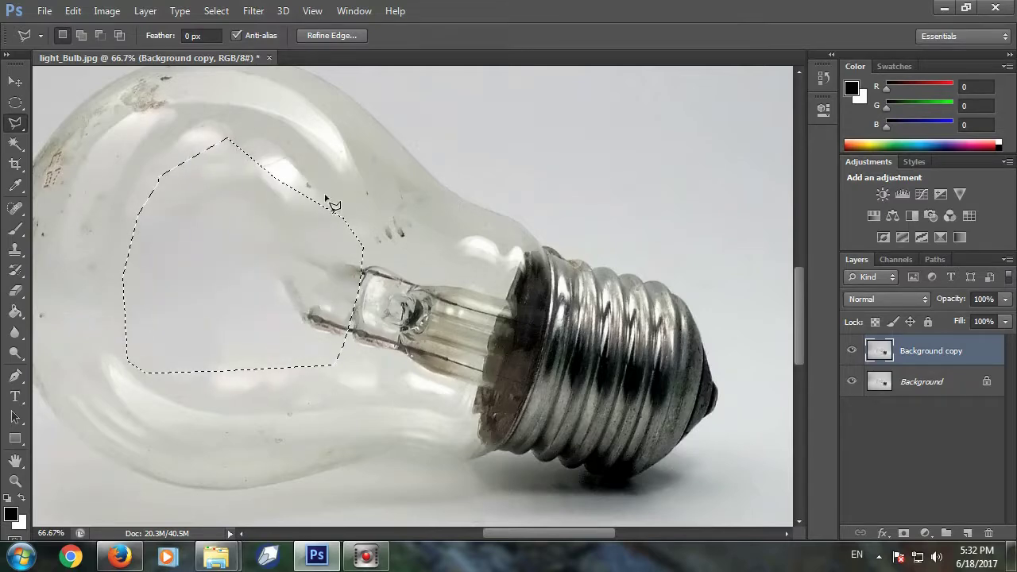
{"action": "left_click", "coordinate": [216, 10]}
{"action": "left_click", "coordinate": [226, 42]}
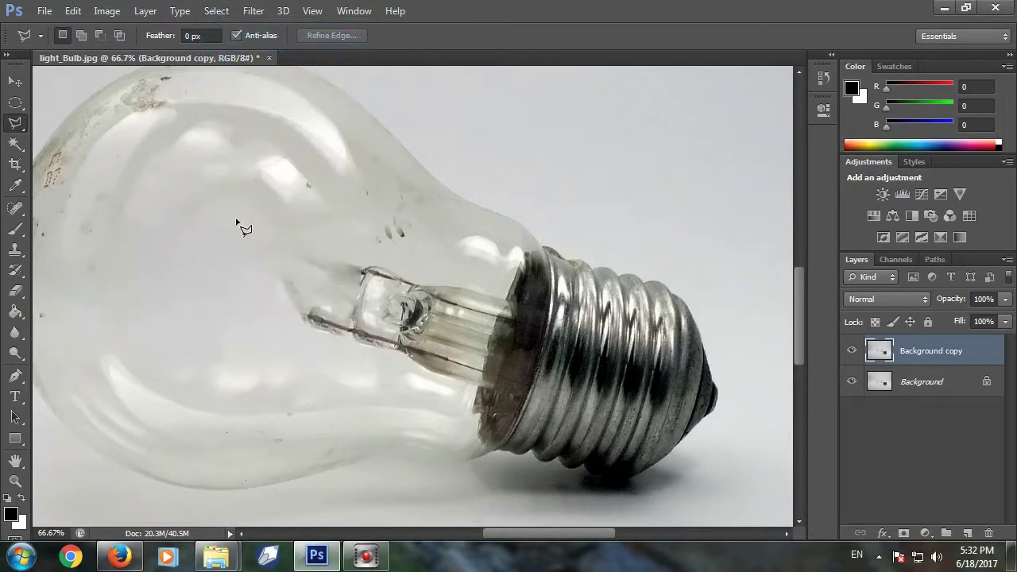
- Outline the remaining glass stem with a polygonal selection
{"action": "left_click", "coordinate": [304, 237]}
{"action": "left_click", "coordinate": [267, 292]}
{"action": "left_click", "coordinate": [302, 361]}
{"action": "left_click", "coordinate": [387, 364]}
{"action": "left_click", "coordinate": [437, 381]}
{"action": "left_click", "coordinate": [458, 267]}
{"action": "left_click", "coordinate": [395, 215]}
{"action": "left_click", "coordinate": [309, 232]}
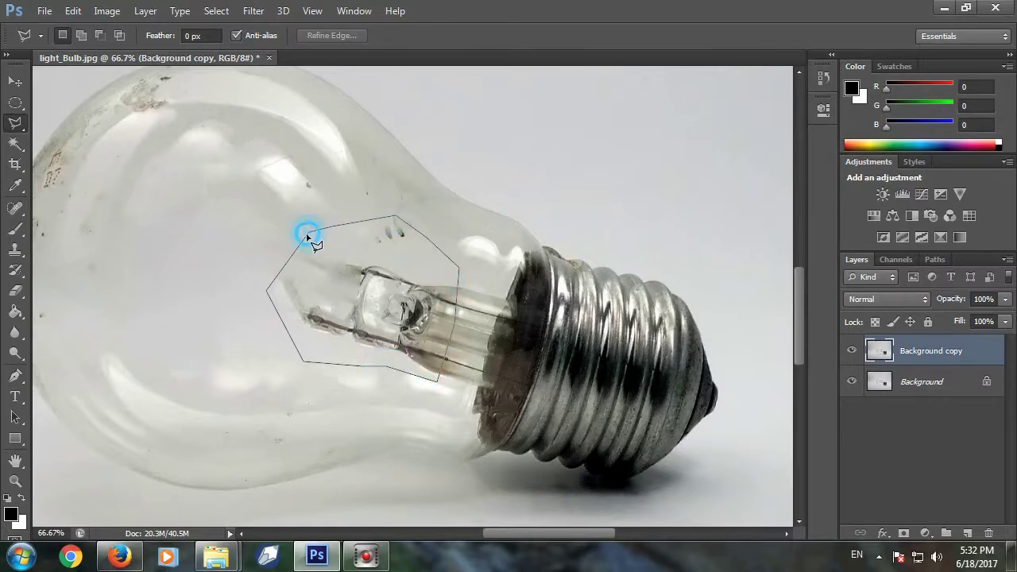
{"action": "left_click", "coordinate": [309, 232]}
- Content-Aware fill the stem selection to erase it, then deselect
{"action": "left_click", "coordinate": [107, 10]}
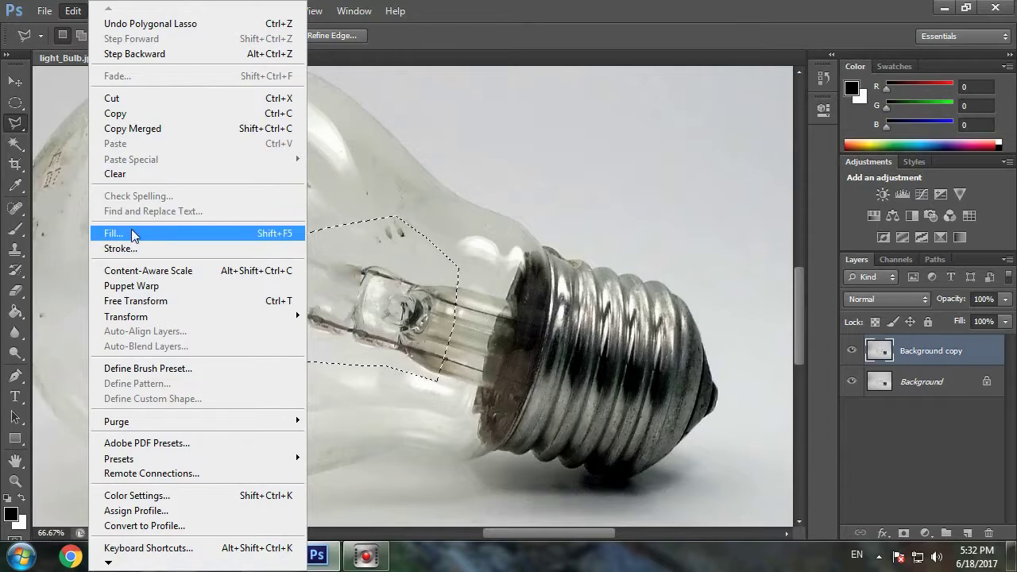
{"action": "left_click", "coordinate": [133, 235]}
{"action": "left_click", "coordinate": [532, 178]}
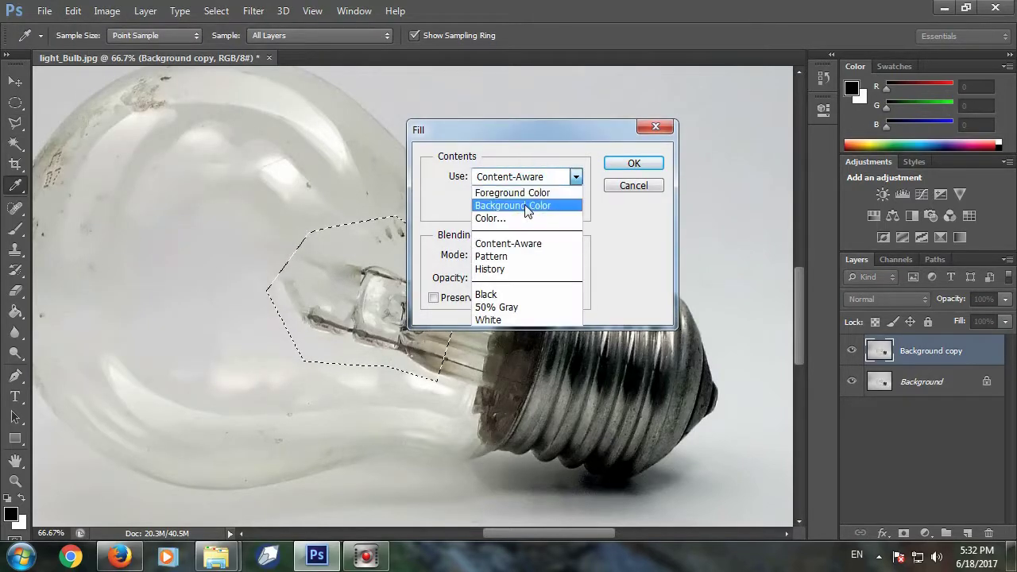
{"action": "left_click", "coordinate": [520, 245]}
{"action": "left_click", "coordinate": [623, 165]}
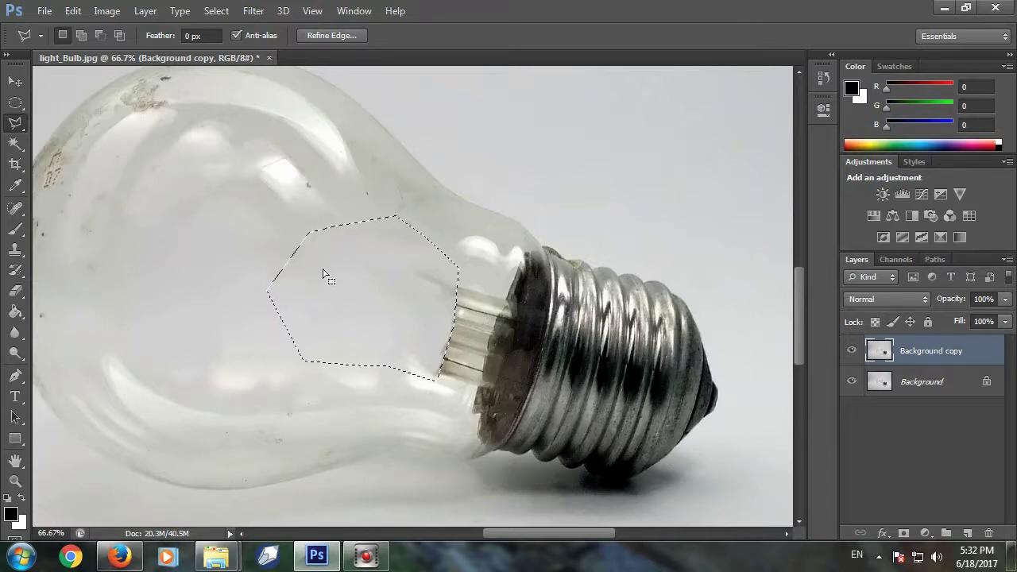
{"action": "left_click", "coordinate": [216, 11]}
{"action": "left_click", "coordinate": [236, 41]}
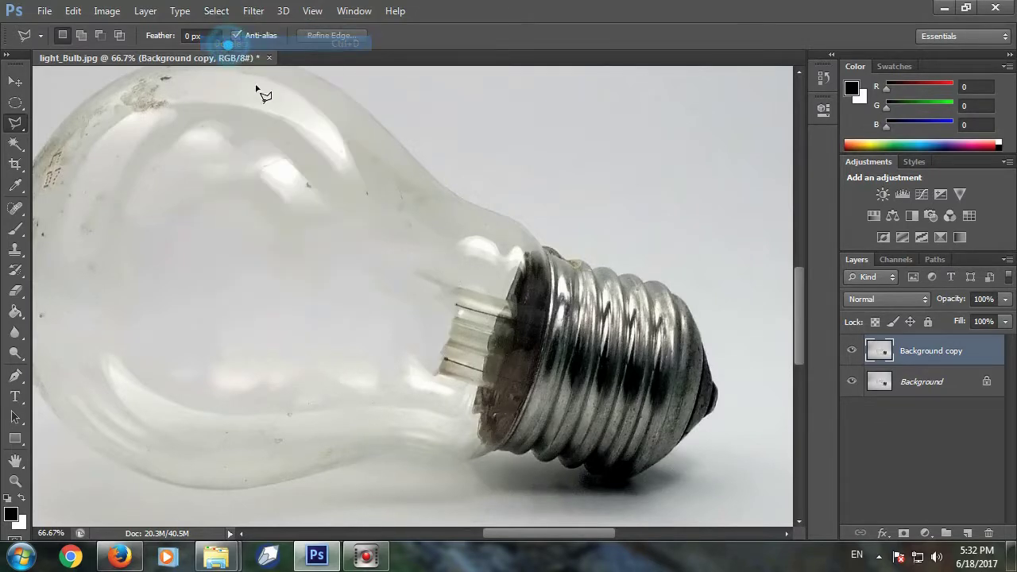
- Clone Stamp clean glass over the leftover stem strands near the bulb's base
{"action": "left_click", "coordinate": [14, 248]}
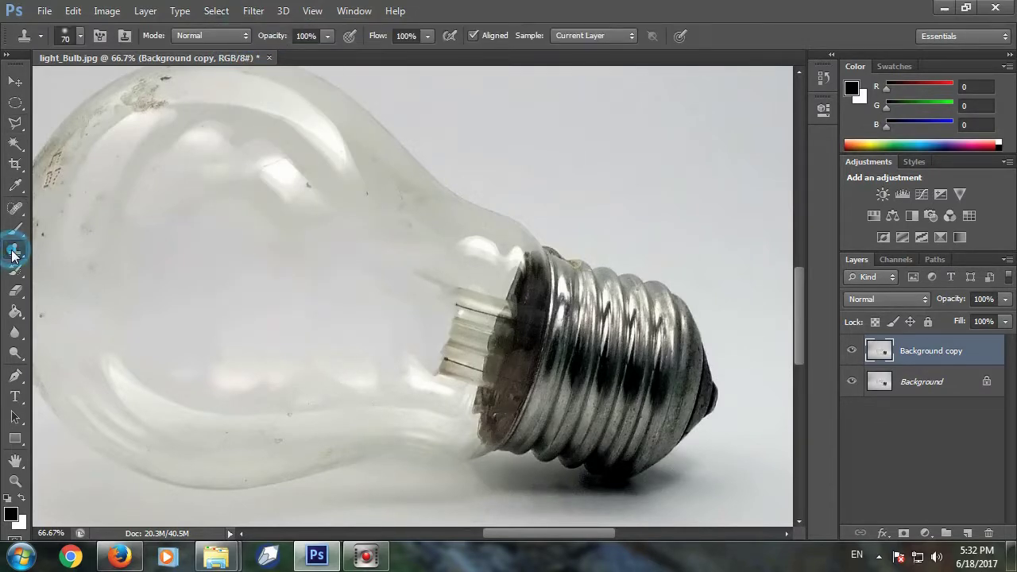
{"action": "left_click", "coordinate": [422, 257], "text": "alt"}
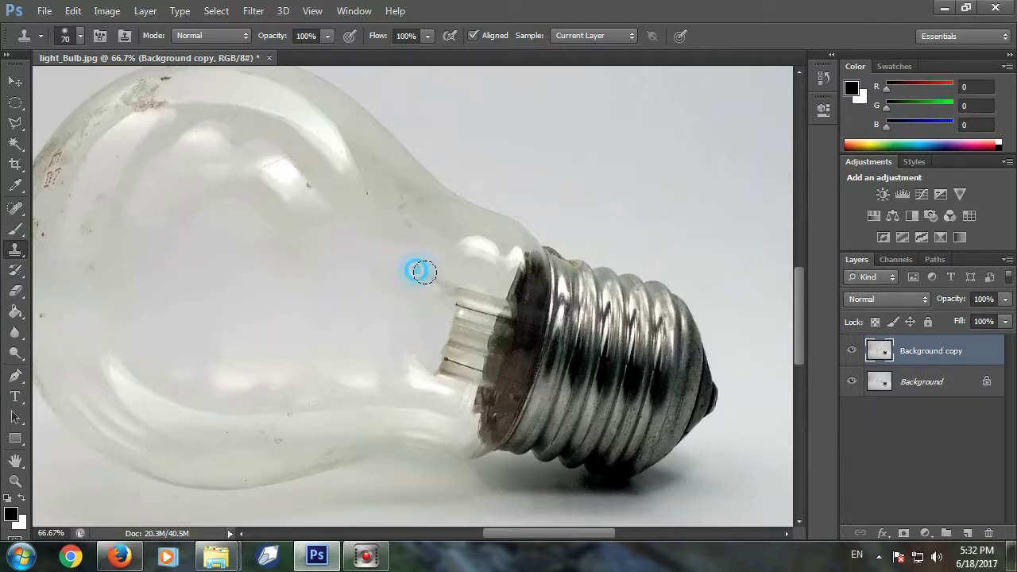
{"action": "mouse_move", "coordinate": [416, 270]}
{"action": "left_mouse_down"}
{"action": "mouse_move", "coordinate": [461, 314]}
{"action": "mouse_move", "coordinate": [438, 363]}
{"action": "mouse_move", "coordinate": [481, 304]}
{"action": "mouse_move", "coordinate": [481, 336]}
{"action": "mouse_move", "coordinate": [460, 385]}
{"action": "mouse_move", "coordinate": [388, 359]}
{"action": "left_mouse_up"}
{"action": "left_click", "coordinate": [346, 301], "text": "alt"}
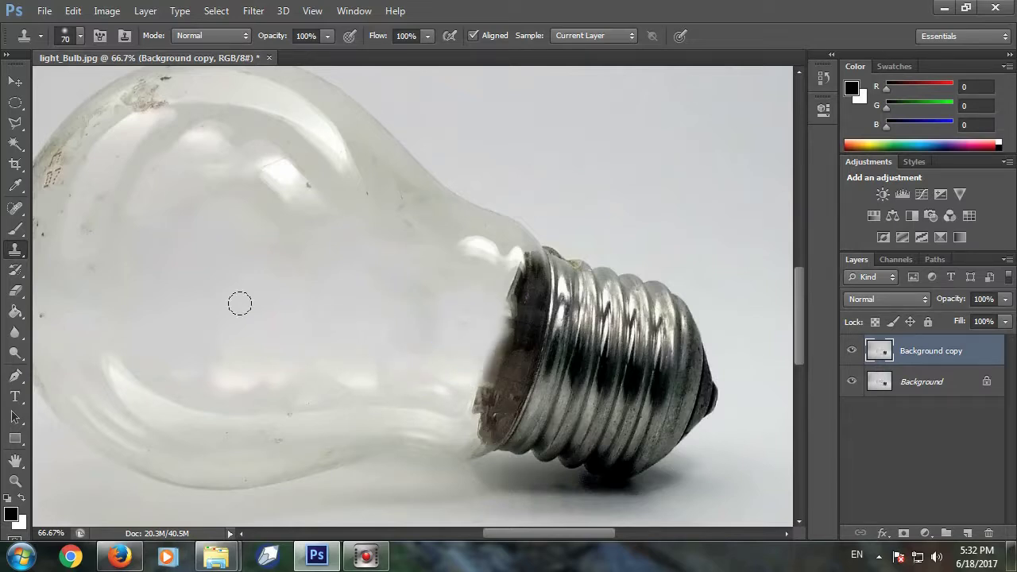
{"action": "left_click", "coordinate": [15, 81]}
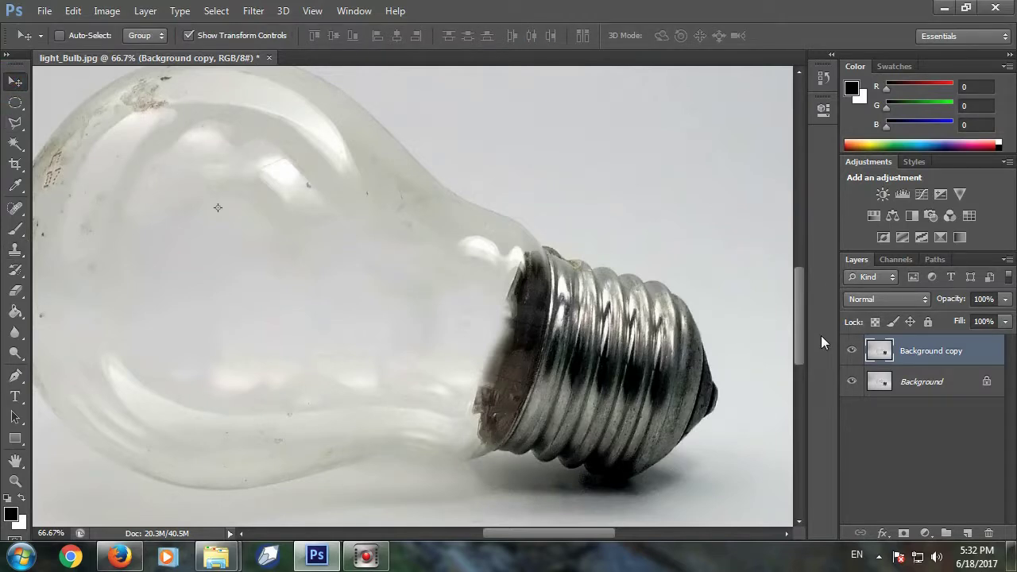
- Duplicate the layer and fill a flat ellipse below the bulb with black
{"action": "key", "text": "ctrl+j"}
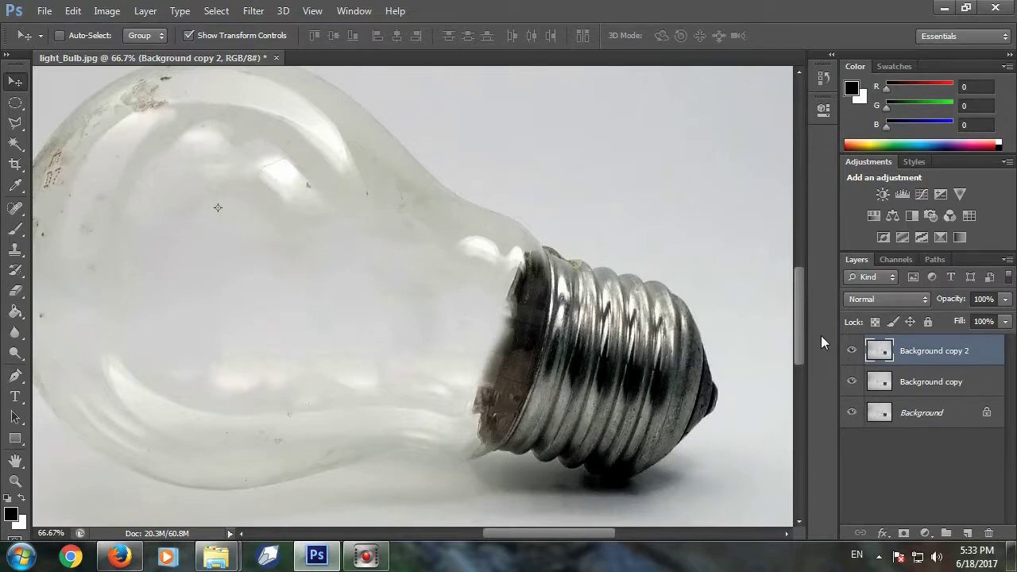
{"action": "key", "text": "ctrl+minus"}
{"action": "key", "text": "ctrl+minus"}
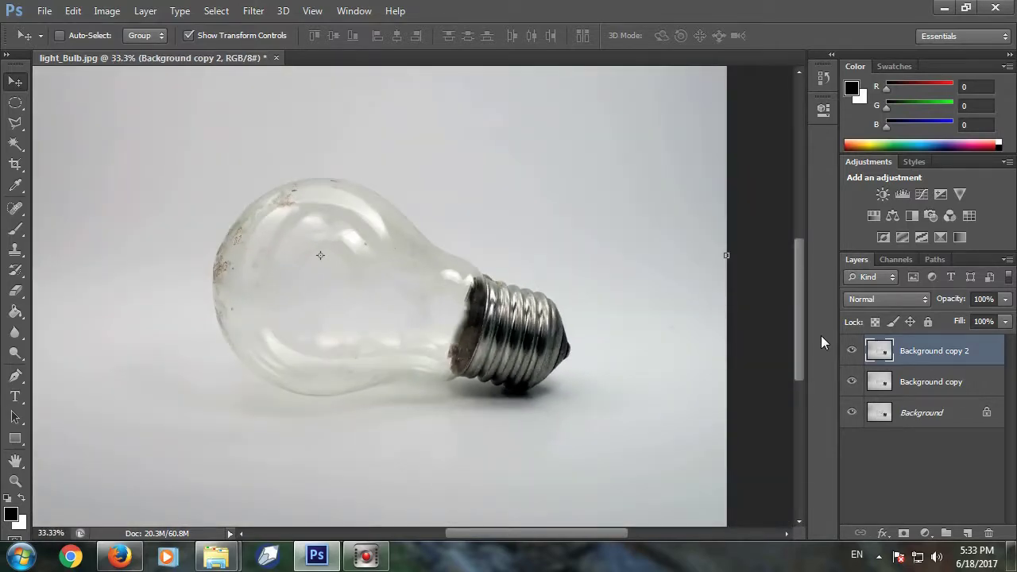
{"action": "left_click", "coordinate": [15, 102]}
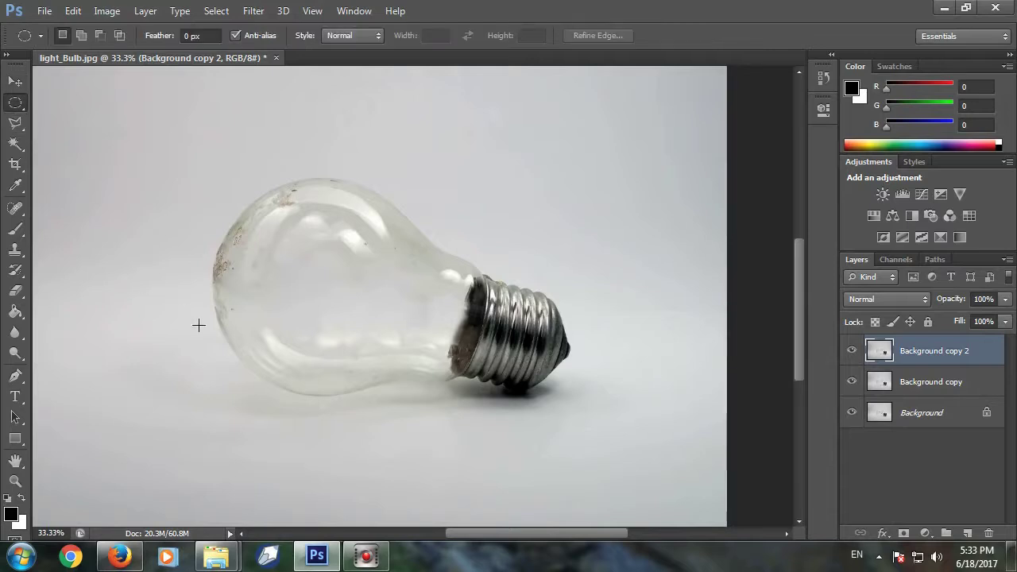
{"action": "left_click_drag", "start_coordinate": [237, 409], "coordinate": [552, 439]}
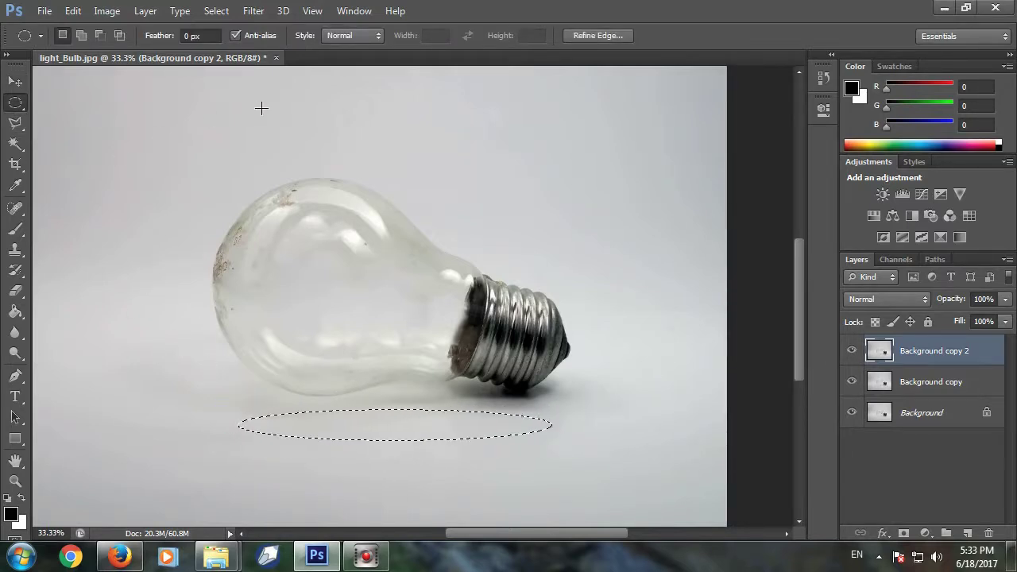
{"action": "key", "text": "alt+BackSpace"}
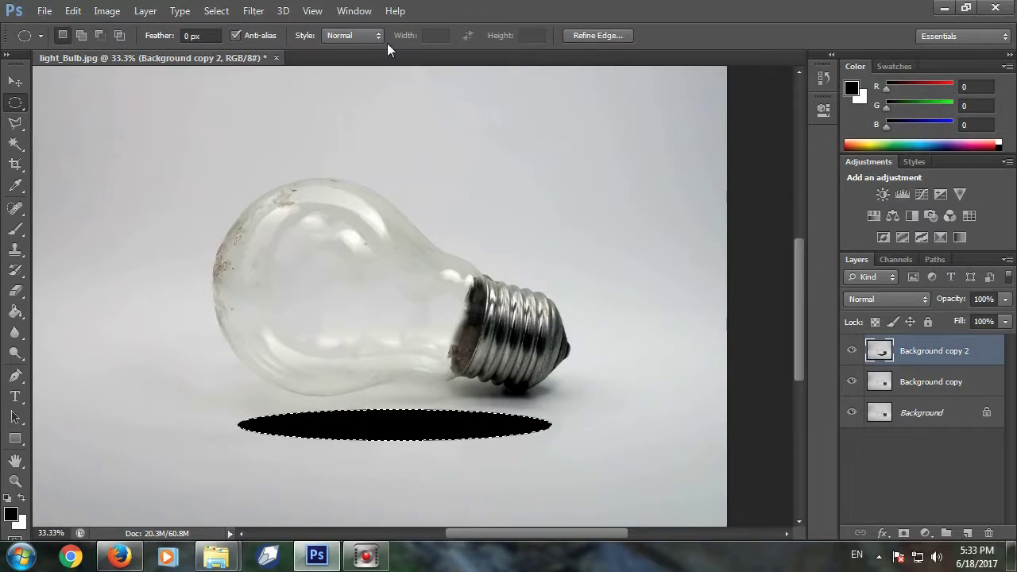
- Soften the black ellipse into a shadow with a Gaussian Blur
{"action": "left_click", "coordinate": [253, 10]}
{"action": "left_click", "coordinate": [307, 169]}
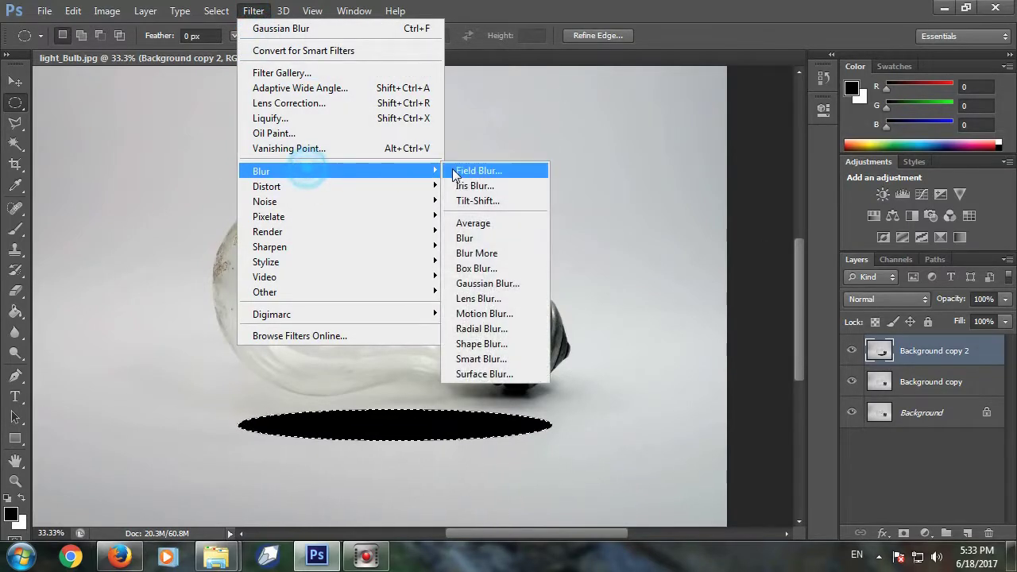
{"action": "left_click", "coordinate": [486, 282]}
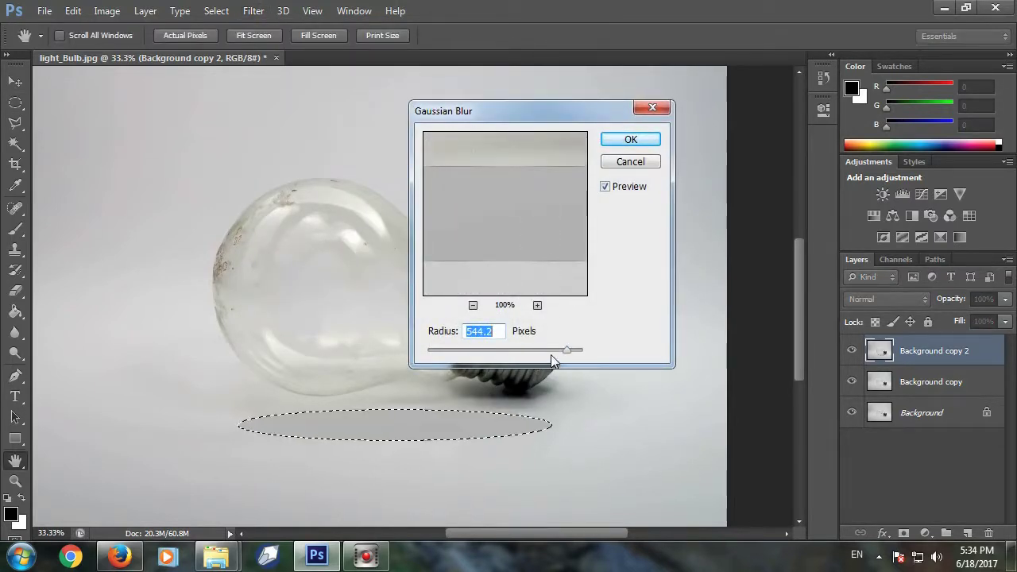
{"action": "left_click", "coordinate": [630, 139]}
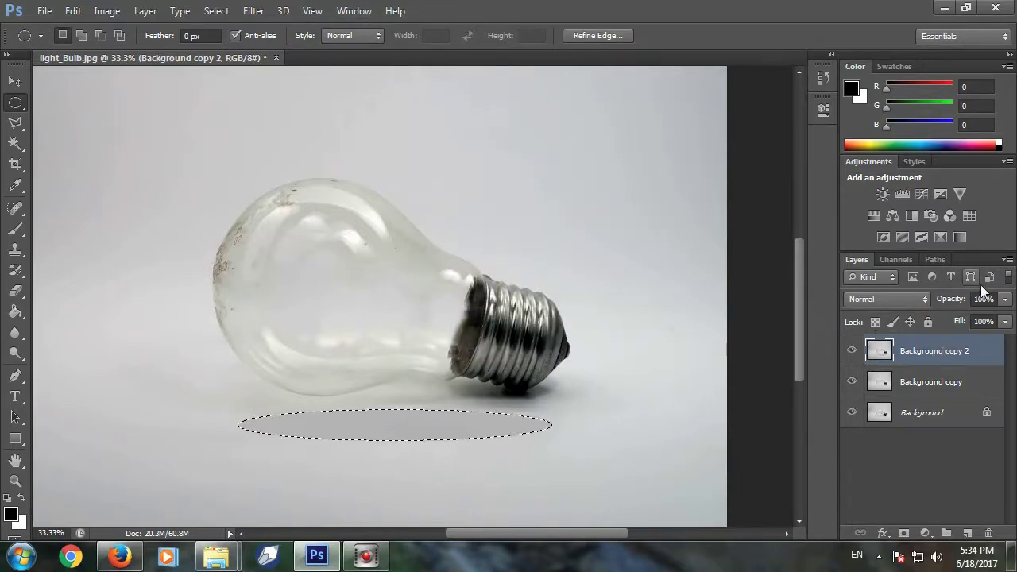
- Set the shadow layer's opacity to 48% and deselect
{"action": "left_click", "coordinate": [1007, 300]}
{"action": "left_click_drag", "start_coordinate": [1003, 318], "coordinate": [996, 324]}
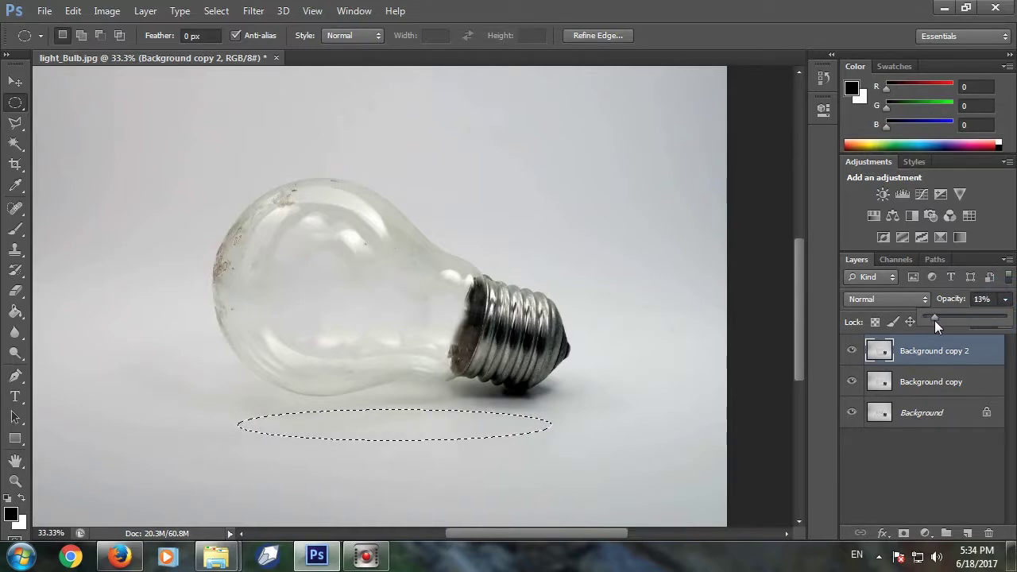
{"action": "left_click_drag", "start_coordinate": [922, 319], "coordinate": [953, 319]}
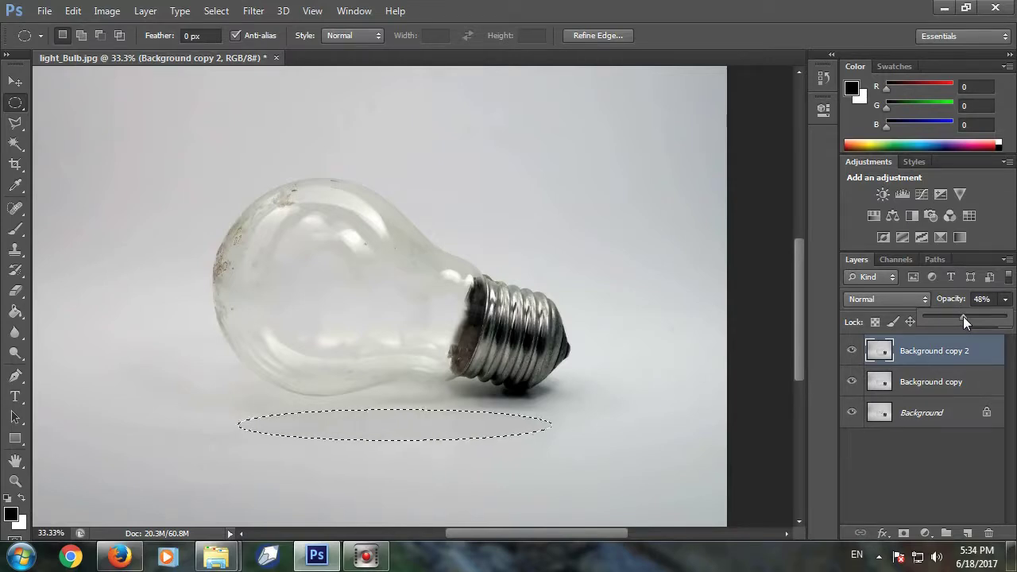
{"action": "left_click", "coordinate": [216, 10]}
{"action": "left_click", "coordinate": [230, 43]}
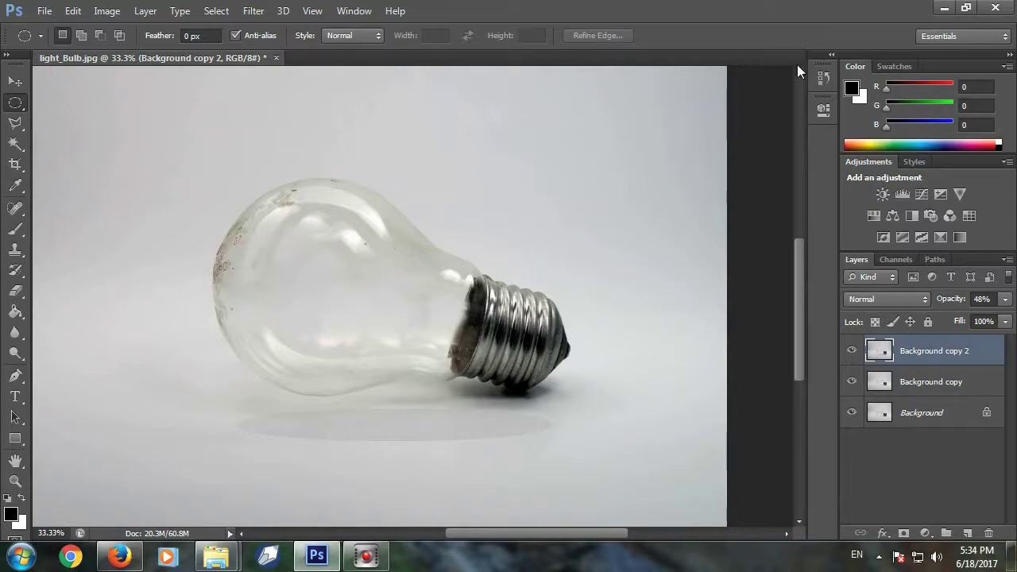
- Open the blue water image from the desktop in Photoshop
{"action": "left_click", "coordinate": [942, 8]}
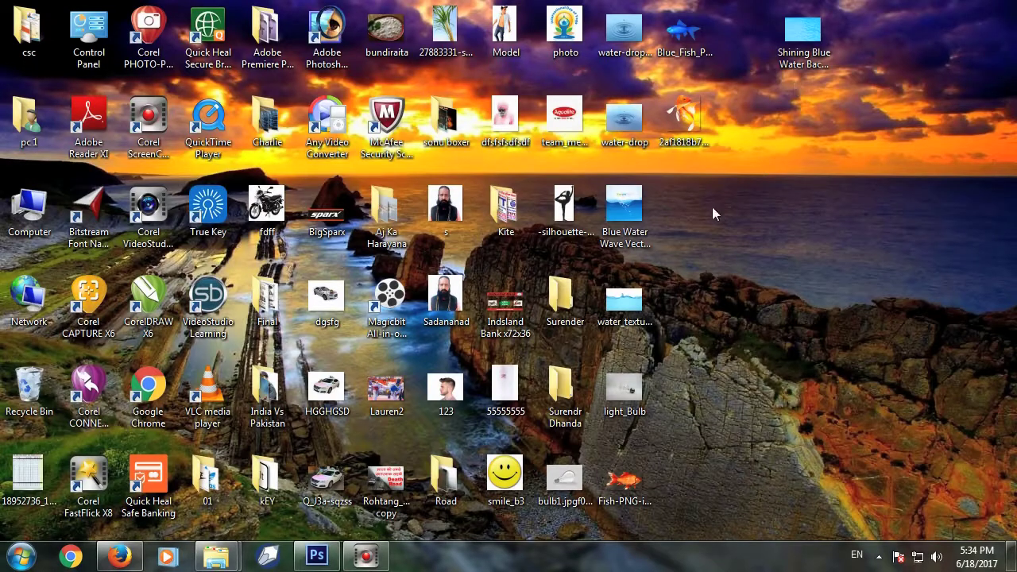
{"action": "right_click", "coordinate": [803, 54]}
{"action": "mouse_move", "coordinate": [572, 169]}
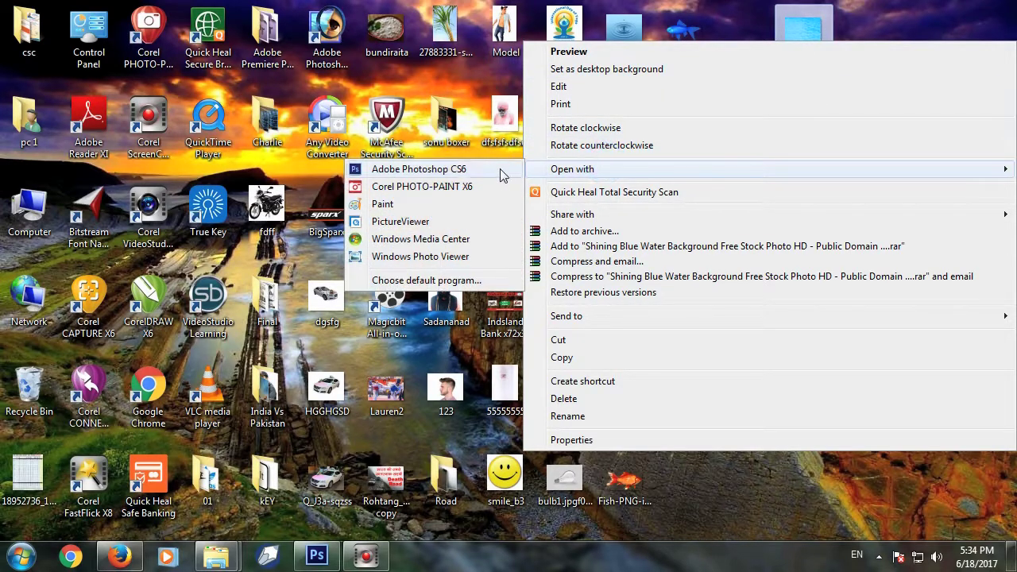
{"action": "left_click", "coordinate": [419, 168]}
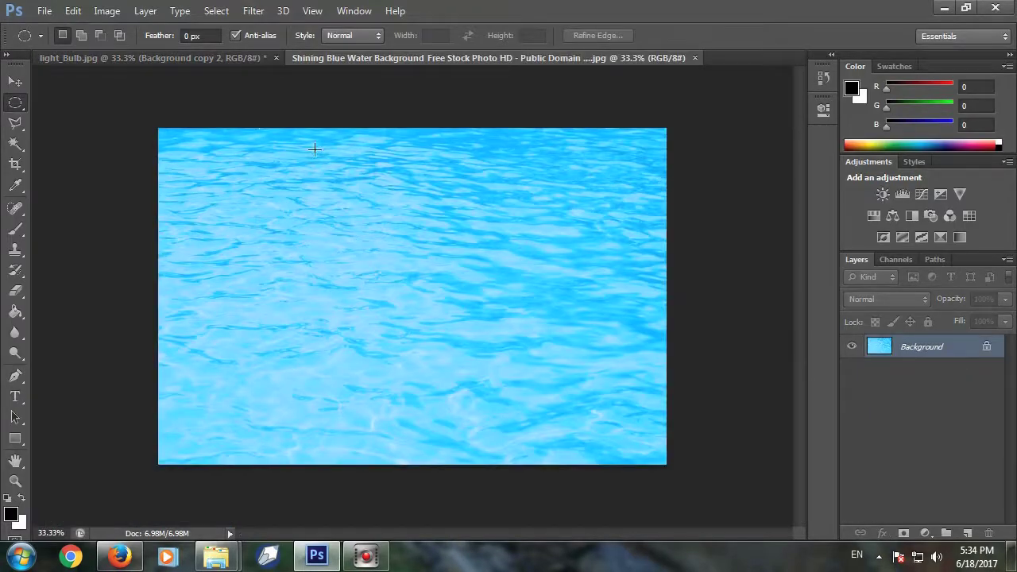
- Drag the water image into the light bulb document, undoing a trial Auto Tone
{"action": "left_click", "coordinate": [15, 81]}
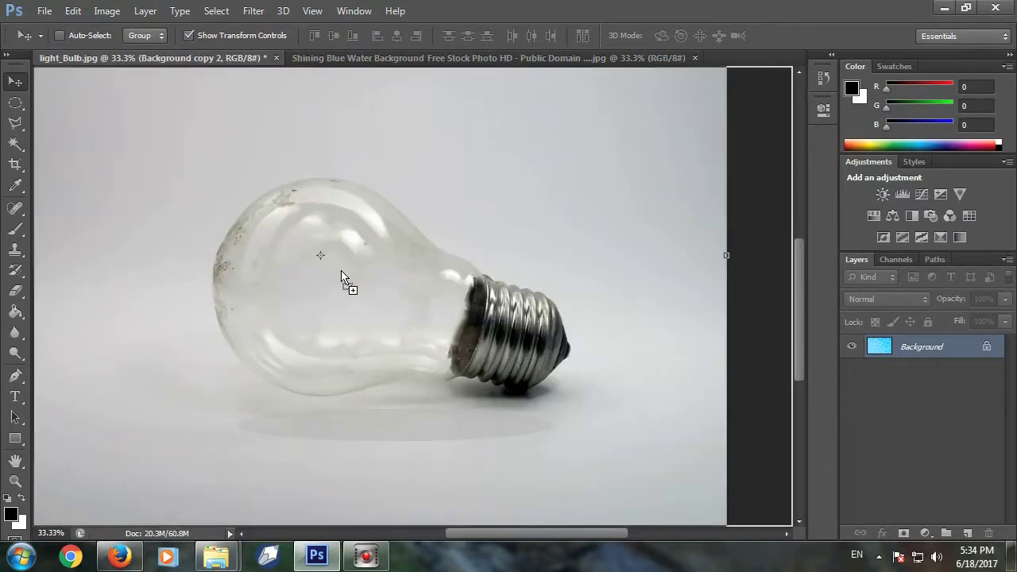
{"action": "mouse_move", "coordinate": [231, 66]}
{"action": "left_mouse_down"}
{"action": "mouse_move", "coordinate": [342, 279]}
{"action": "mouse_move", "coordinate": [388, 259]}
{"action": "mouse_move", "coordinate": [445, 278]}
{"action": "left_mouse_up"}
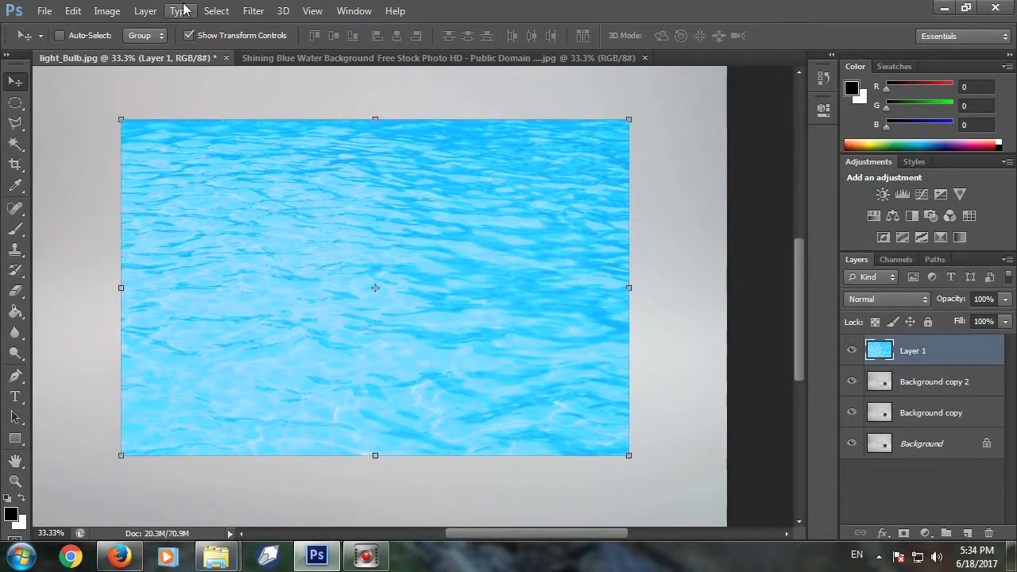
{"action": "left_click", "coordinate": [107, 11]}
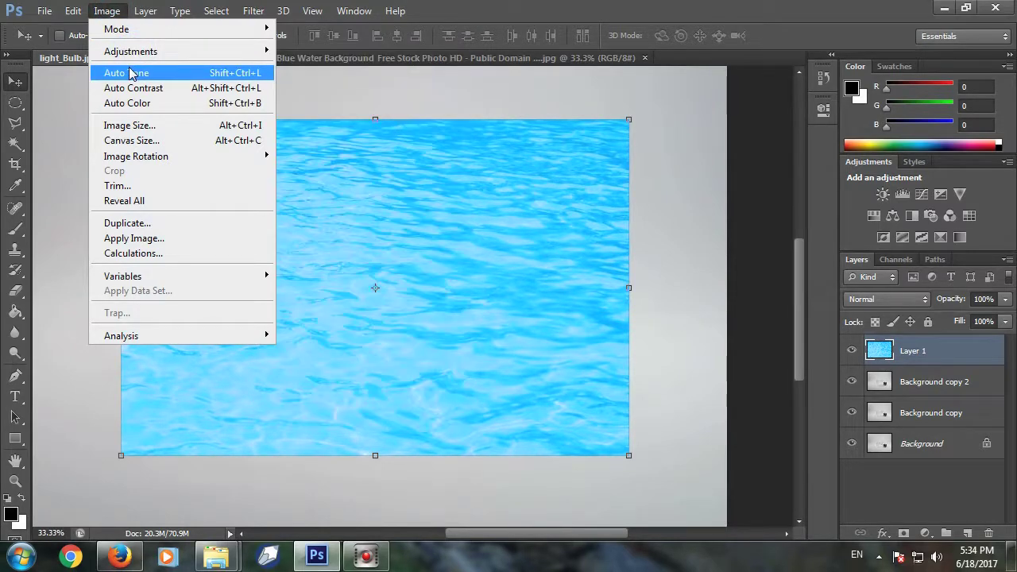
{"action": "left_click", "coordinate": [135, 73]}
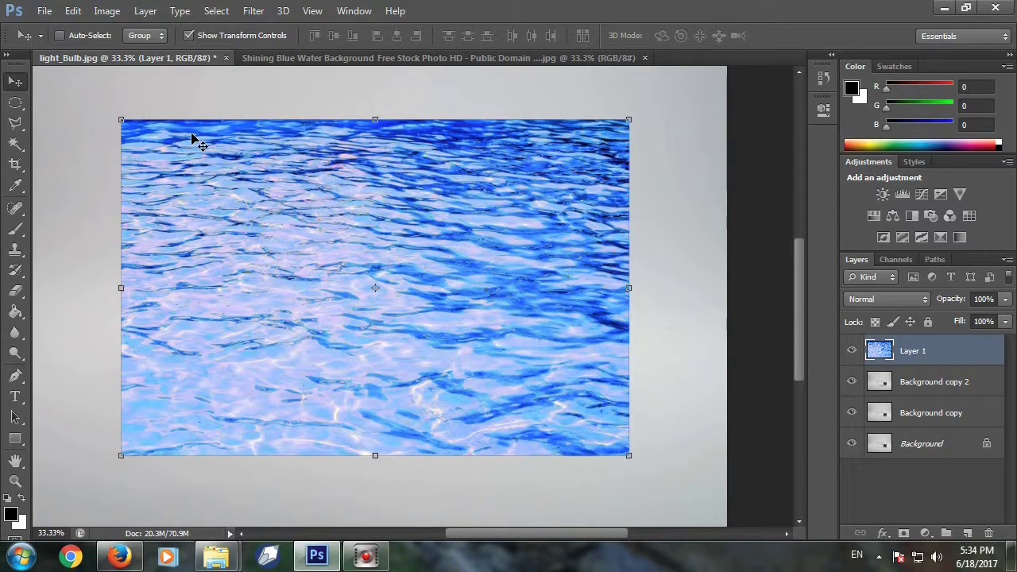
{"action": "key", "text": "ctrl+z"}
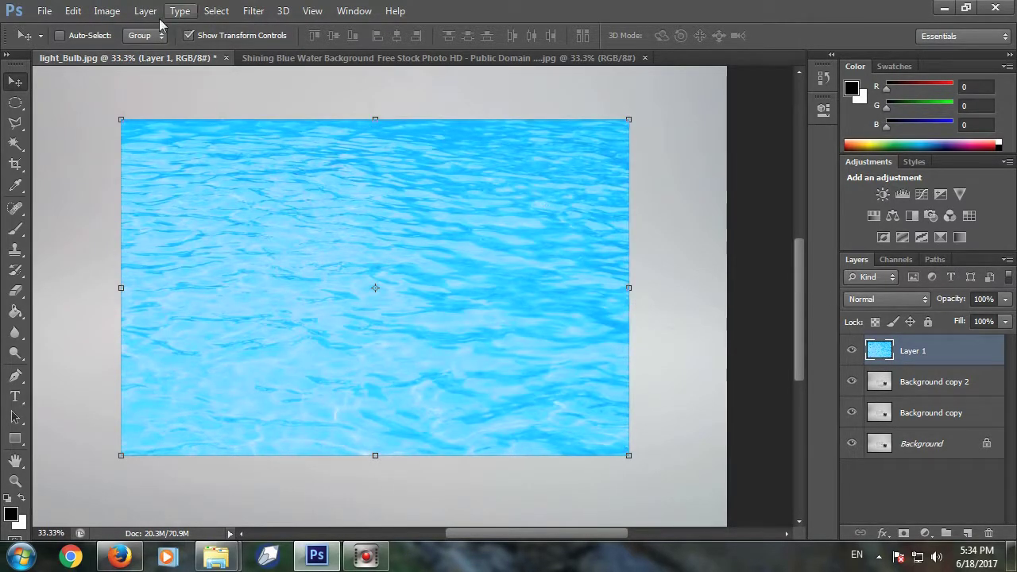
- Apply Selective Color to the water with Cyans set to Cyan +100
{"action": "left_click", "coordinate": [107, 12]}
{"action": "mouse_move", "coordinate": [131, 51]}
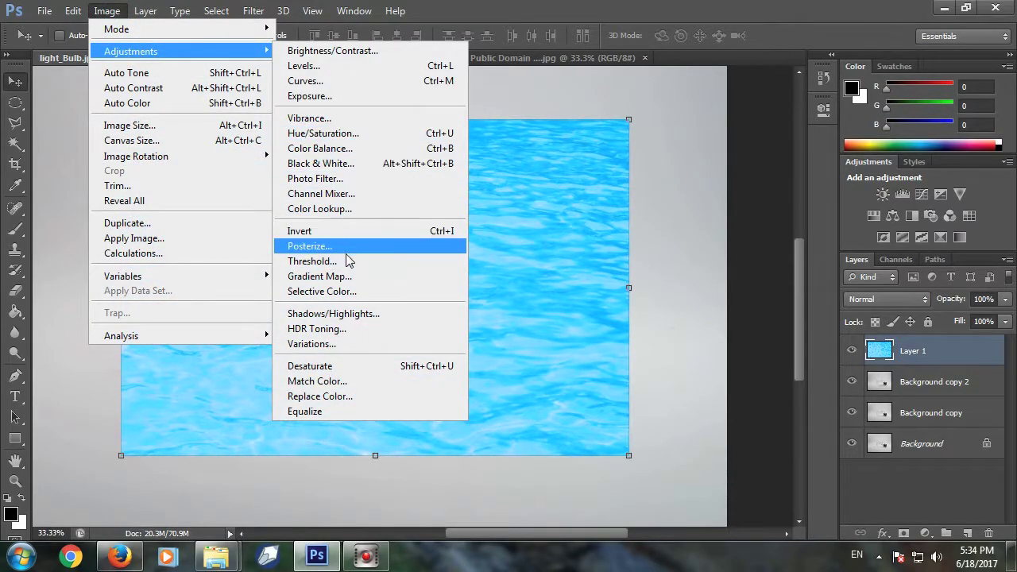
{"action": "left_click", "coordinate": [343, 291]}
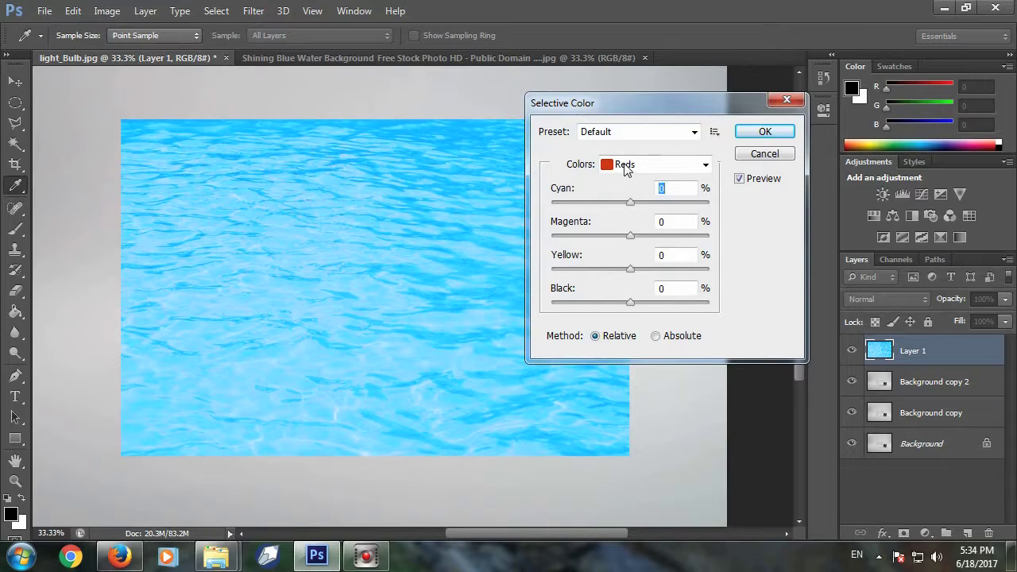
{"action": "left_click", "coordinate": [625, 167]}
{"action": "left_click", "coordinate": [639, 229]}
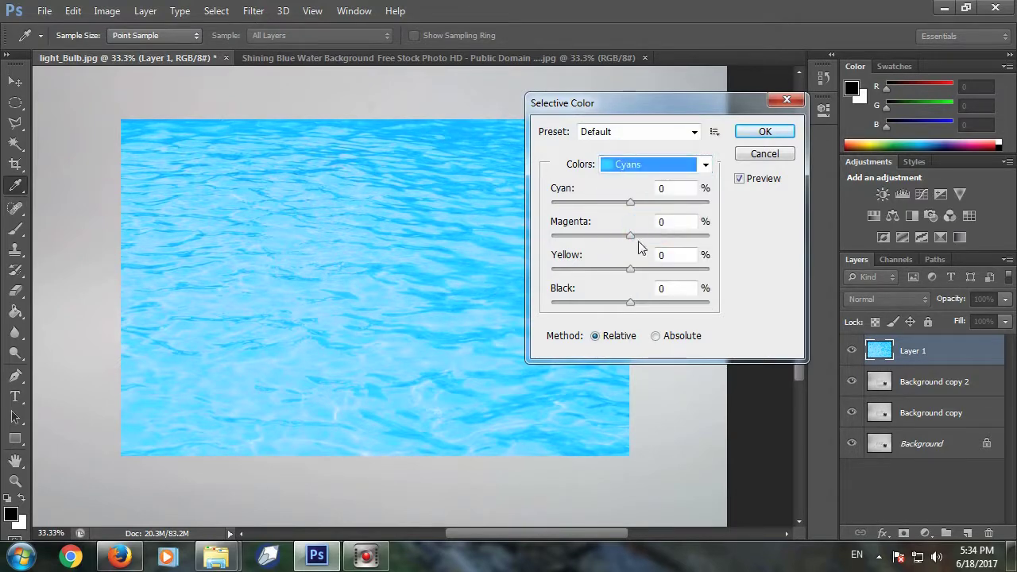
{"action": "left_click_drag", "start_coordinate": [629, 202], "coordinate": [657, 203]}
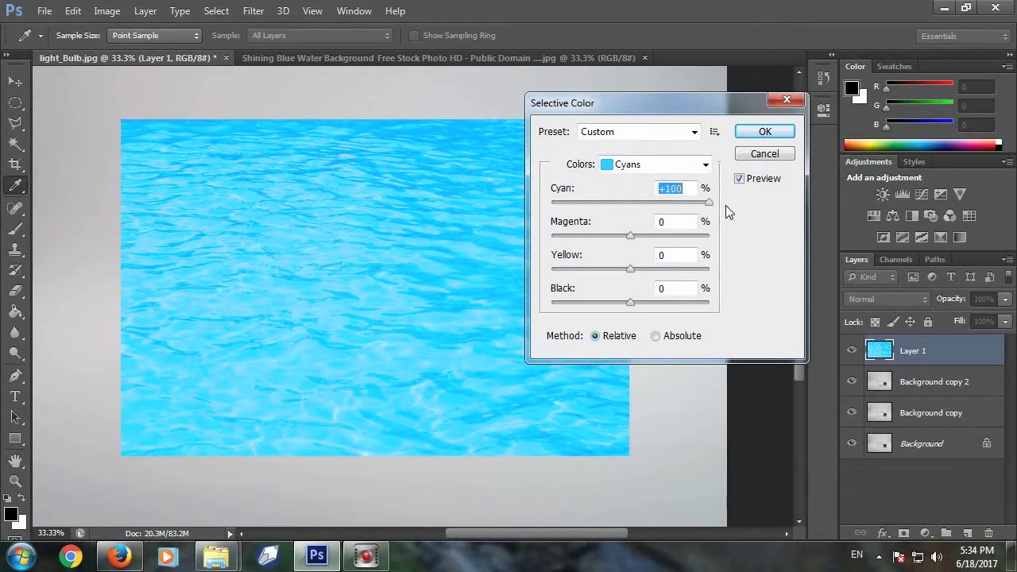
{"action": "left_click", "coordinate": [764, 132]}
- Set Layer 1 to Multiply, add a layer mask, and scale it to about 80%
{"action": "key", "text": "v"}
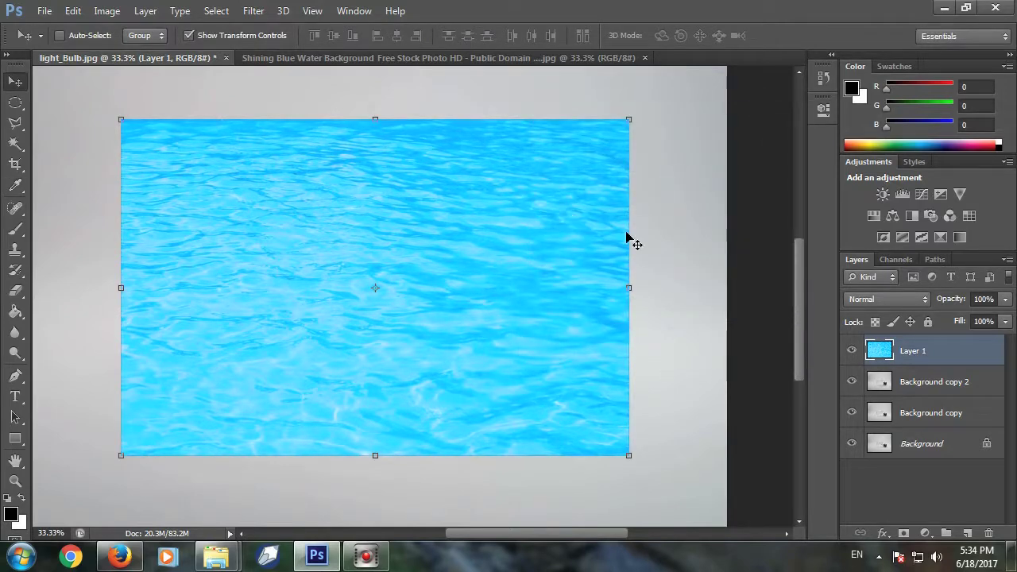
{"action": "left_click", "coordinate": [903, 306]}
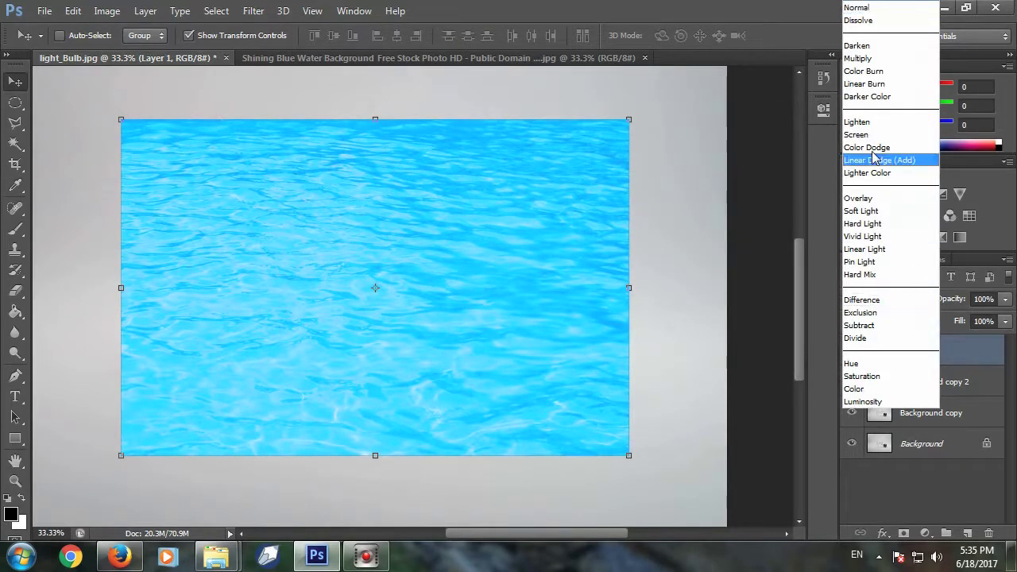
{"action": "left_click", "coordinate": [866, 67]}
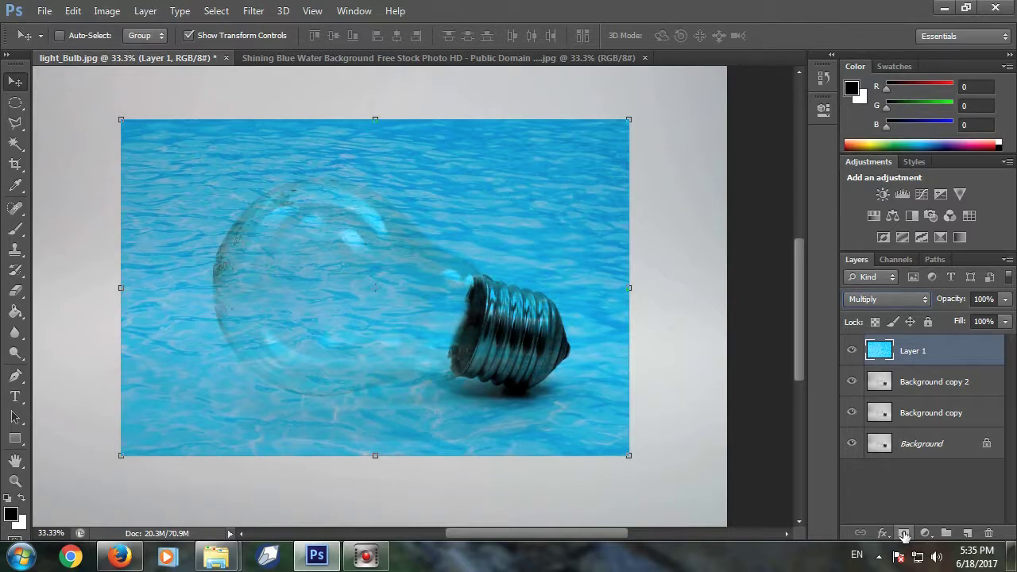
{"action": "left_click", "coordinate": [904, 533]}
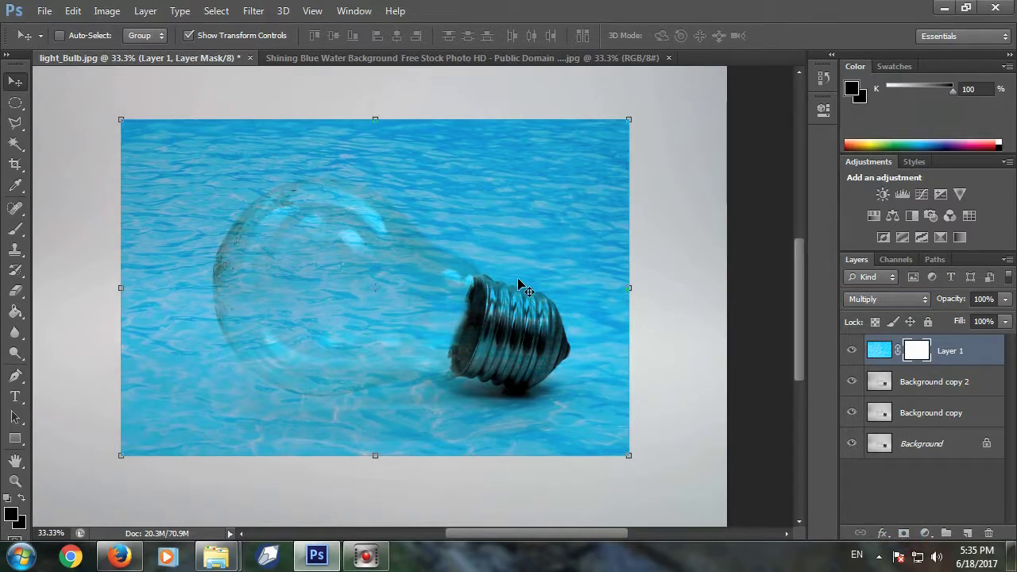
{"action": "left_click_drag", "start_coordinate": [632, 120], "coordinate": [576, 153]}
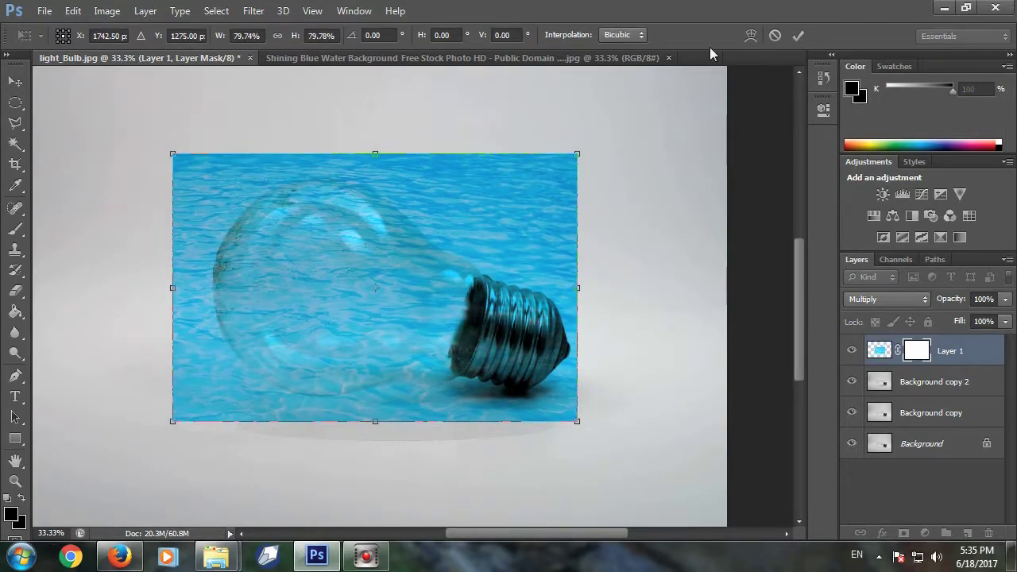
{"action": "left_click", "coordinate": [797, 37]}
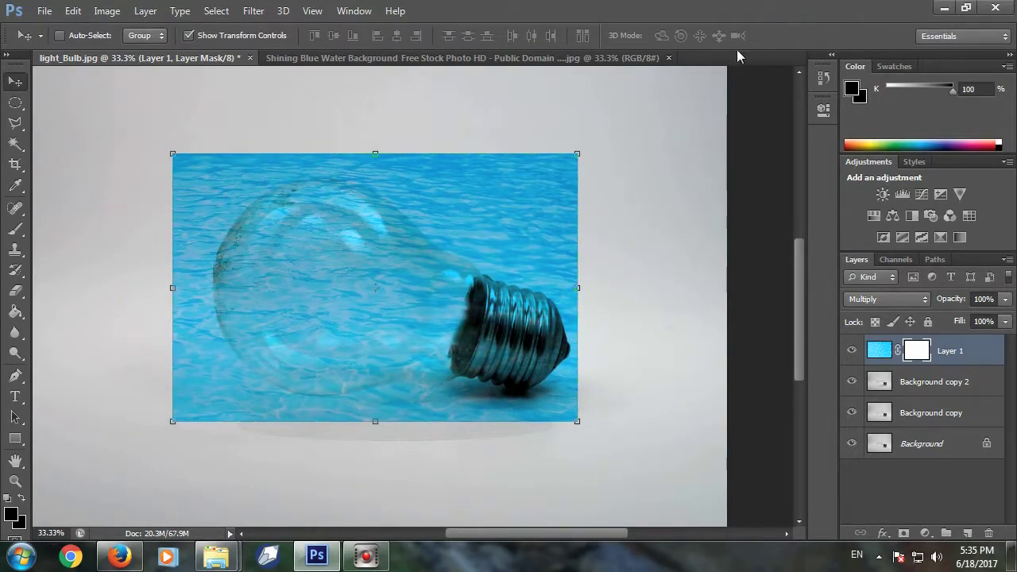
{"action": "left_click", "coordinate": [16, 291]}
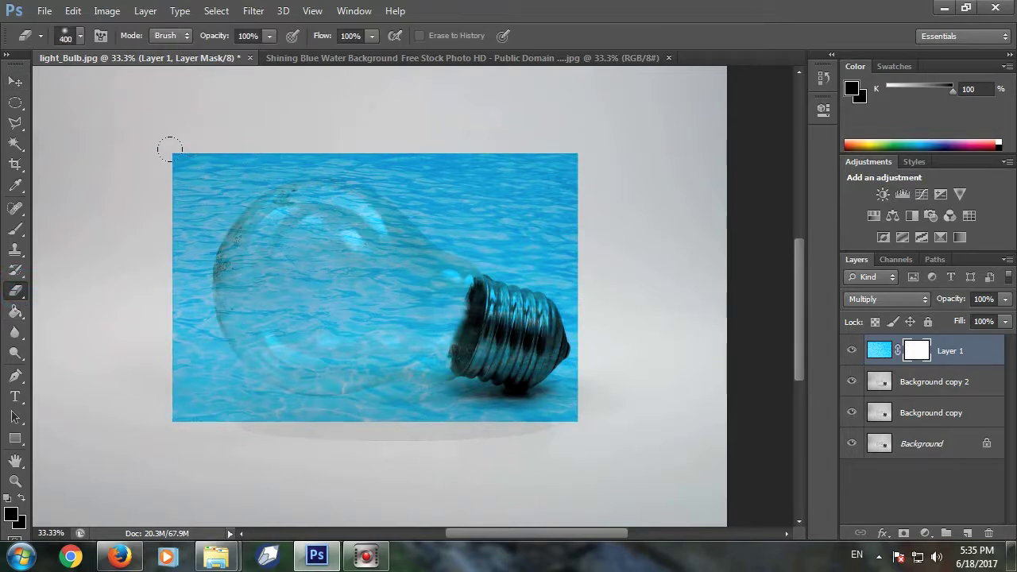
- Erase water outside the bulb and across its top with a 200 brush, leaving a level water line
{"action": "key", "text": "bracketleft"}
{"action": "key", "text": "bracketleft"}
{"action": "key", "text": "bracketleft"}
{"action": "mouse_move", "coordinate": [169, 148]}
{"action": "left_mouse_down"}
{"action": "mouse_move", "coordinate": [202, 408]}
{"action": "mouse_move", "coordinate": [318, 415]}
{"action": "mouse_move", "coordinate": [436, 390]}
{"action": "mouse_move", "coordinate": [421, 382]}
{"action": "mouse_move", "coordinate": [463, 411]}
{"action": "mouse_move", "coordinate": [563, 390]}
{"action": "mouse_move", "coordinate": [509, 354]}
{"action": "mouse_move", "coordinate": [484, 365]}
{"action": "mouse_move", "coordinate": [567, 370]}
{"action": "mouse_move", "coordinate": [572, 200]}
{"action": "mouse_move", "coordinate": [532, 143]}
{"action": "mouse_move", "coordinate": [476, 239]}
{"action": "mouse_move", "coordinate": [497, 175]}
{"action": "mouse_move", "coordinate": [465, 217]}
{"action": "mouse_move", "coordinate": [529, 159]}
{"action": "mouse_move", "coordinate": [397, 183]}
{"action": "mouse_move", "coordinate": [497, 254]}
{"action": "mouse_move", "coordinate": [395, 187]}
{"action": "mouse_move", "coordinate": [233, 148]}
{"action": "mouse_move", "coordinate": [197, 159]}
{"action": "mouse_move", "coordinate": [182, 188]}
{"action": "mouse_move", "coordinate": [230, 177]}
{"action": "left_mouse_up"}
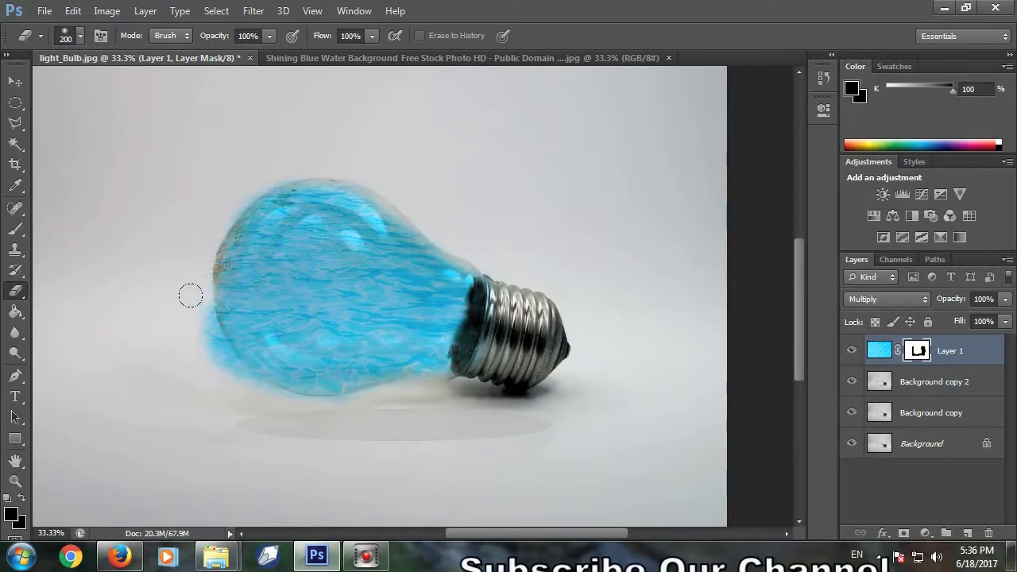
{"action": "left_click_drag", "start_coordinate": [191, 295], "coordinate": [199, 360]}
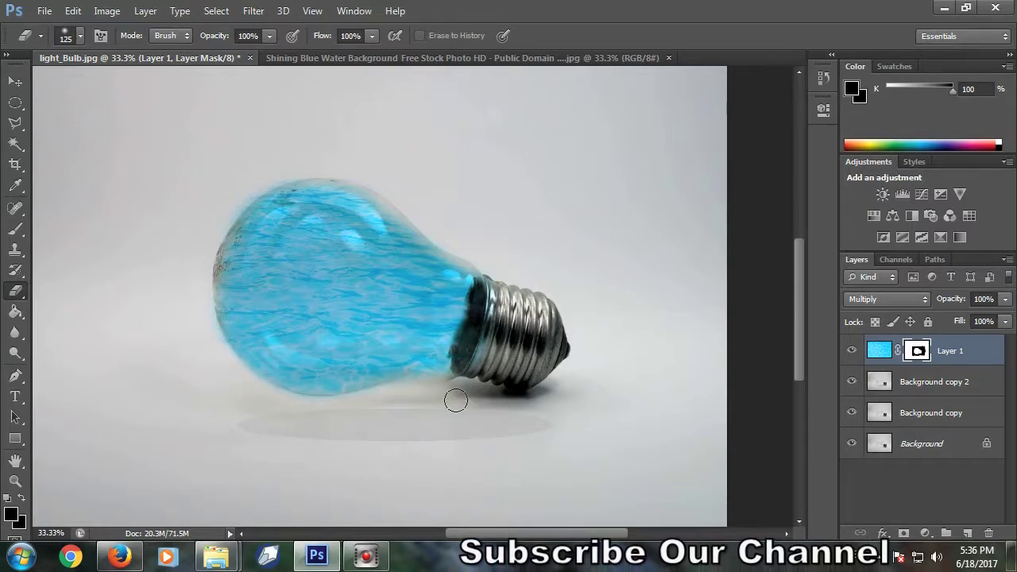
{"action": "left_click_drag", "start_coordinate": [518, 250], "coordinate": [269, 185]}
{"action": "left_click_drag", "start_coordinate": [224, 217], "coordinate": [243, 213]}
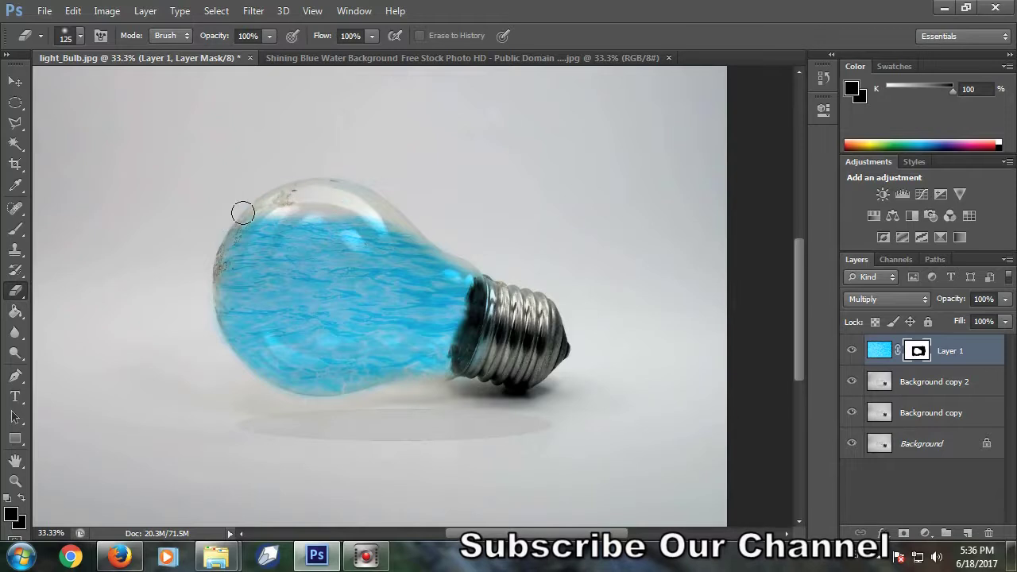
{"action": "left_click_drag", "start_coordinate": [359, 222], "coordinate": [247, 230]}
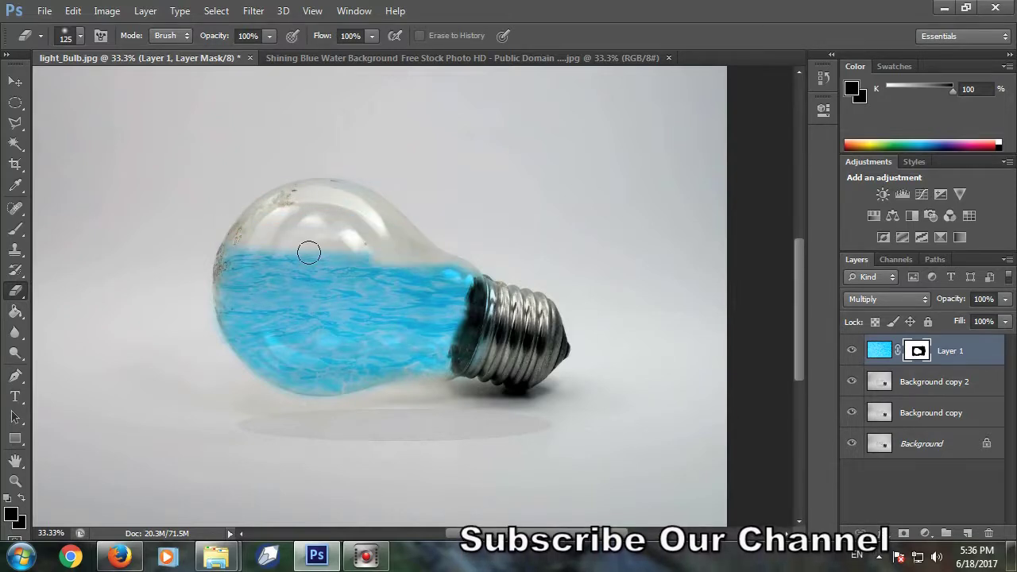
{"action": "left_click_drag", "start_coordinate": [309, 252], "coordinate": [311, 249]}
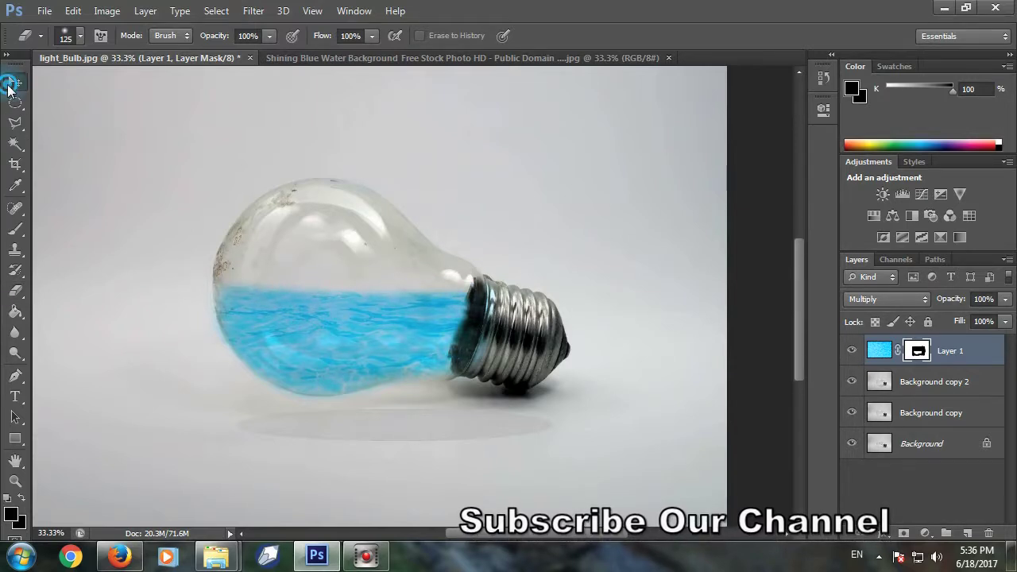
{"action": "left_click", "coordinate": [11, 84]}
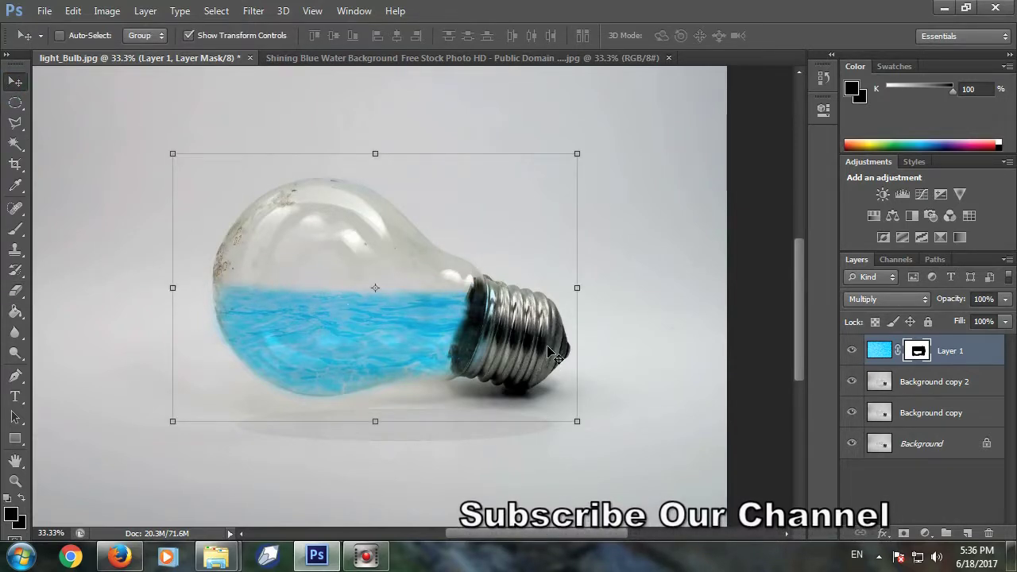
- Open the goldfish and Blue_Fish images from the desktop in Photoshop
{"action": "left_click", "coordinate": [944, 8]}
{"action": "right_click", "coordinate": [820, 105]}
{"action": "left_click", "coordinate": [857, 168]}
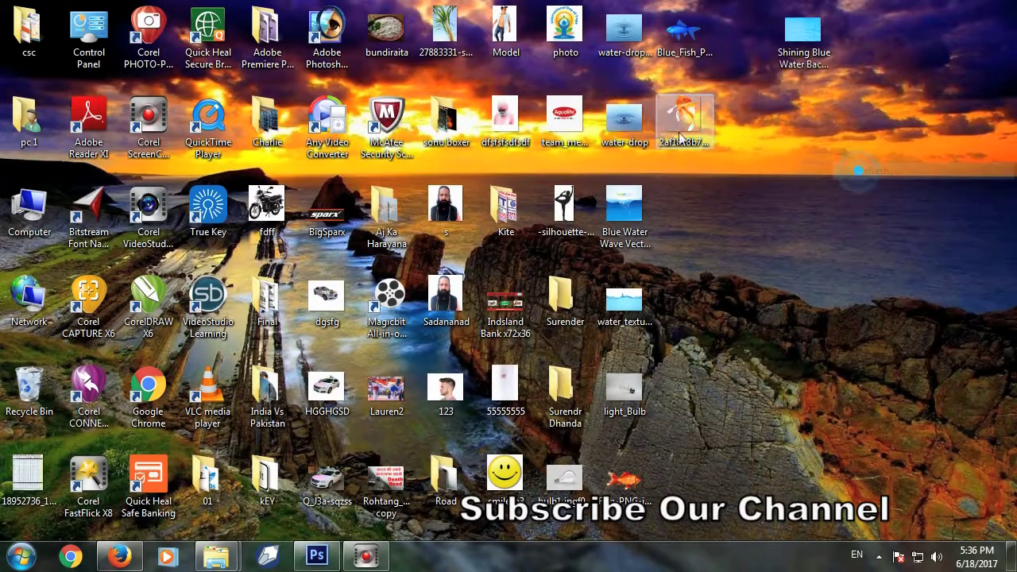
{"action": "right_click", "coordinate": [676, 122]}
{"action": "mouse_move", "coordinate": [722, 244]}
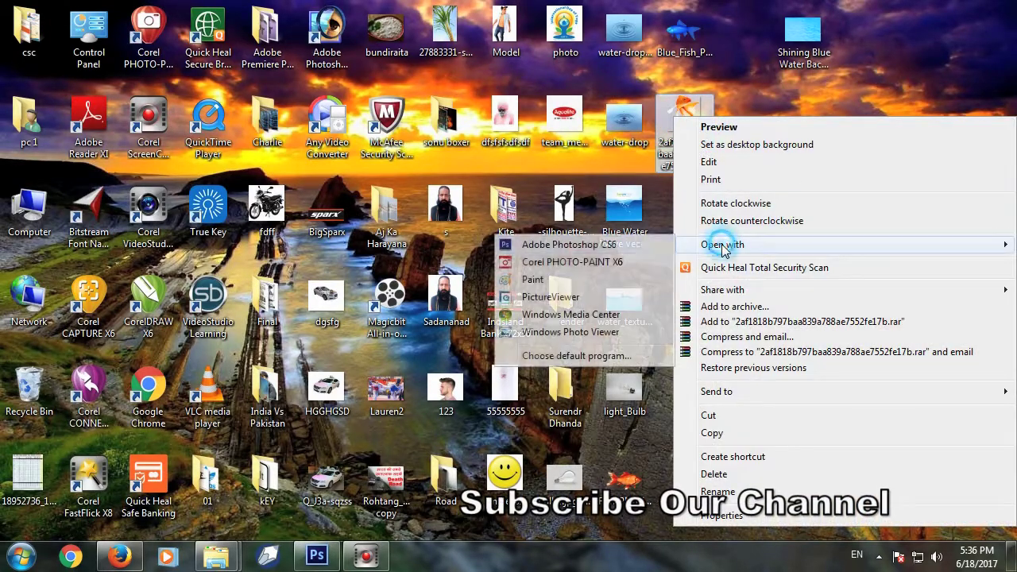
{"action": "left_click", "coordinate": [624, 243]}
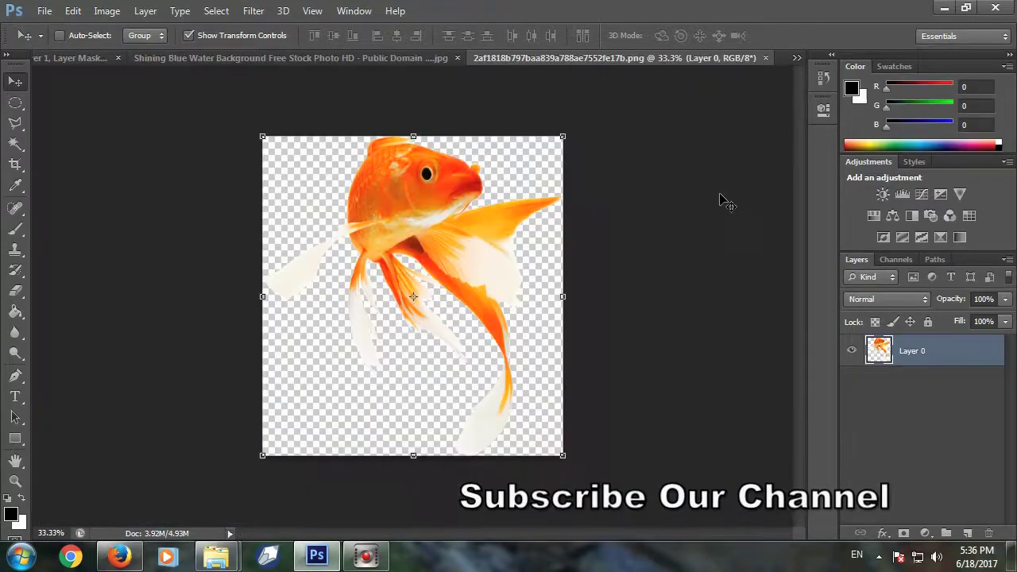
{"action": "left_click", "coordinate": [944, 7]}
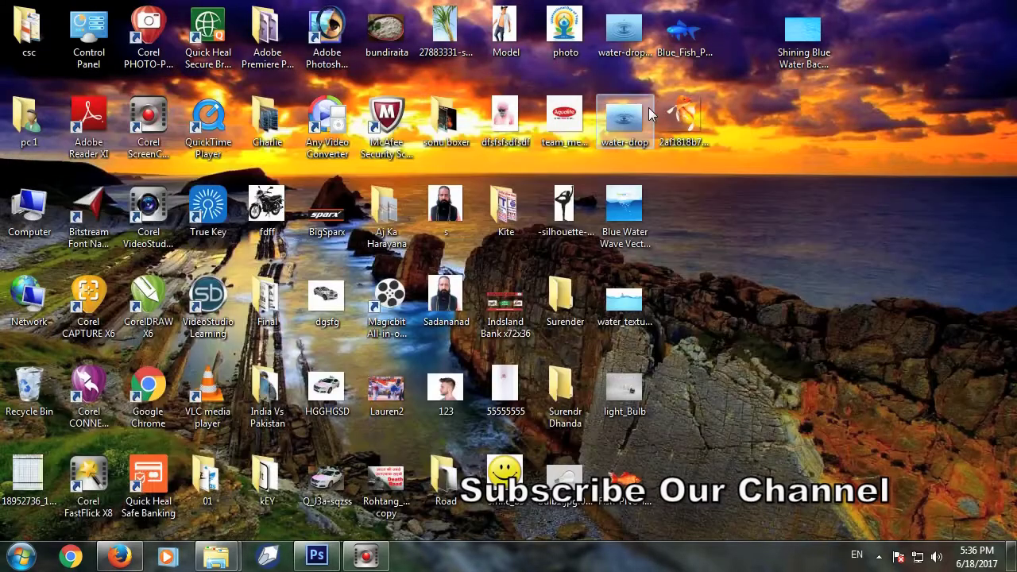
{"action": "right_click", "coordinate": [684, 39]}
{"action": "mouse_move", "coordinate": [732, 170]}
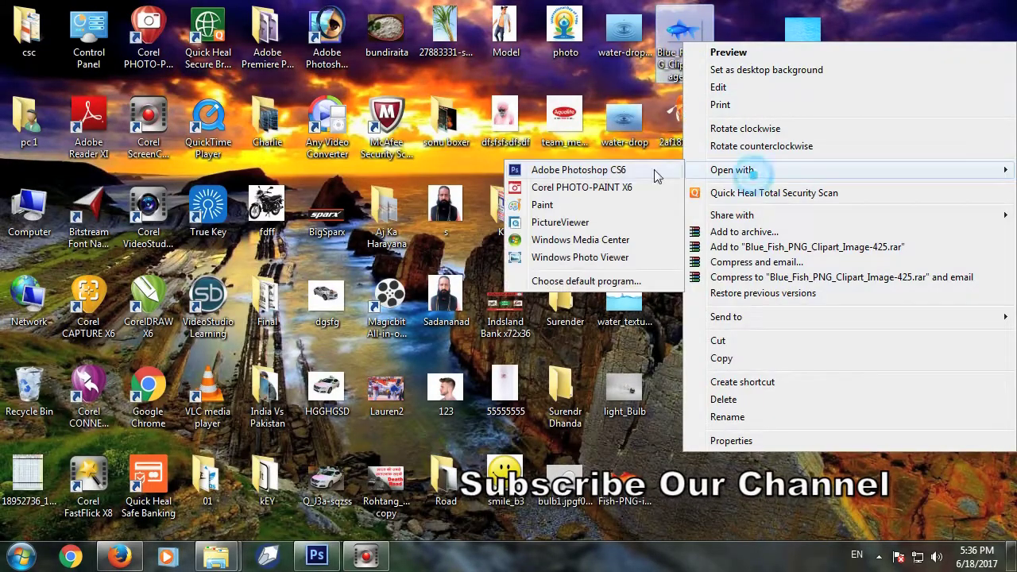
{"action": "left_click", "coordinate": [556, 166]}
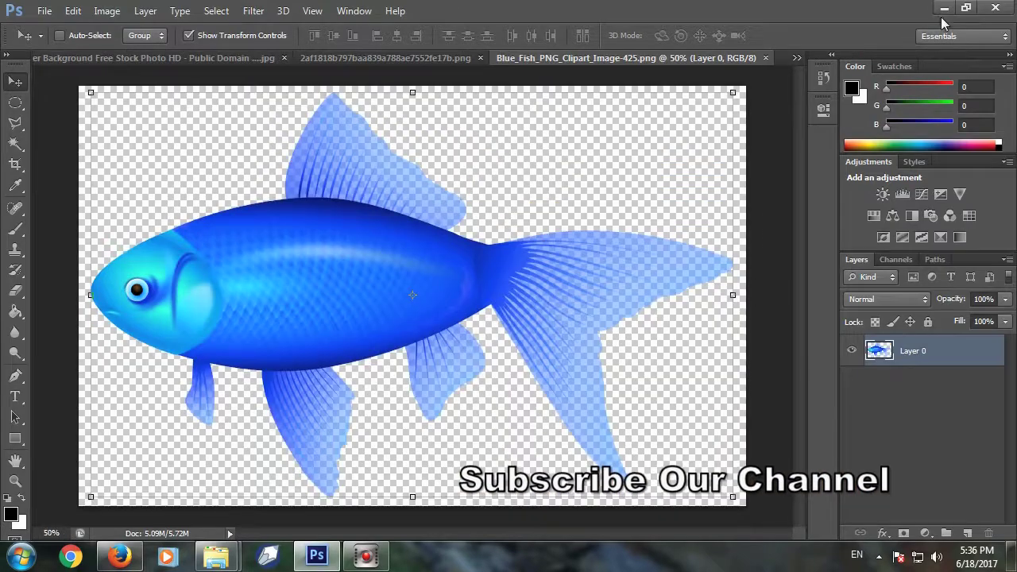
- Bring up the Open with choices for the Fish-PNG-image file
{"action": "left_click", "coordinate": [943, 8]}
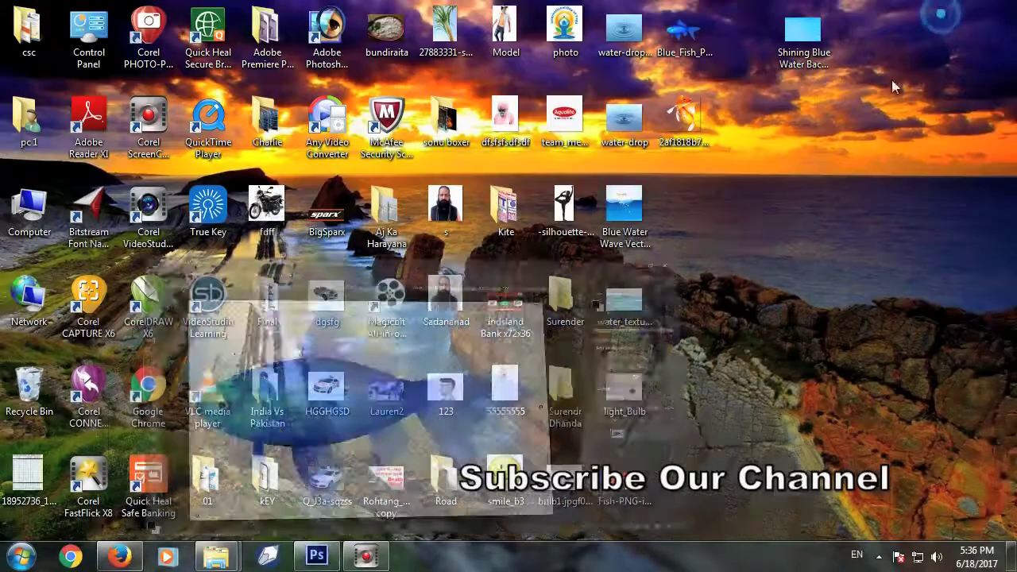
{"action": "right_click", "coordinate": [630, 486]}
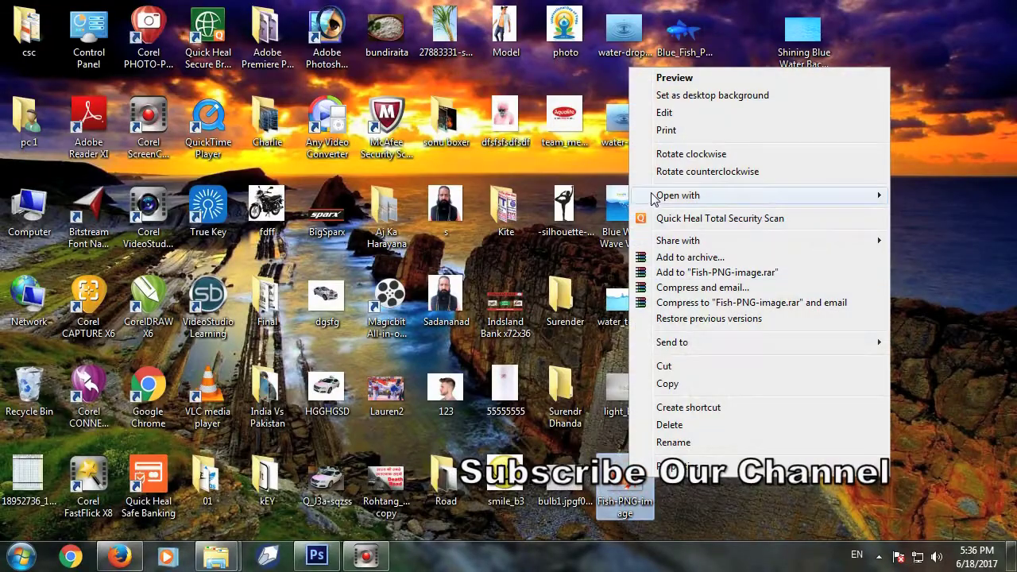
{"action": "left_click", "coordinate": [556, 199]}
- Bring the goldfish into the bulb, shrink it, set Multiply, and move it lower into the water
{"action": "left_click_drag", "start_coordinate": [144, 54], "coordinate": [355, 311]}
{"action": "key", "text": "ctrl+t"}
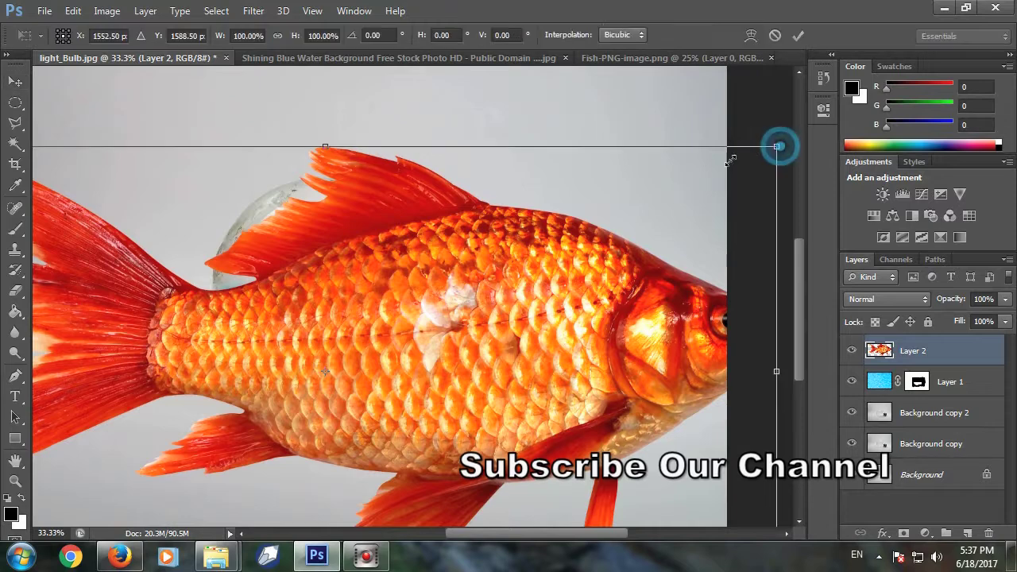
{"action": "mouse_move", "coordinate": [778, 145]}
{"action": "left_mouse_down"}
{"action": "mouse_move", "coordinate": [417, 263]}
{"action": "mouse_move", "coordinate": [426, 278]}
{"action": "mouse_move", "coordinate": [412, 287]}
{"action": "left_mouse_up"}
{"action": "left_click", "coordinate": [796, 38]}
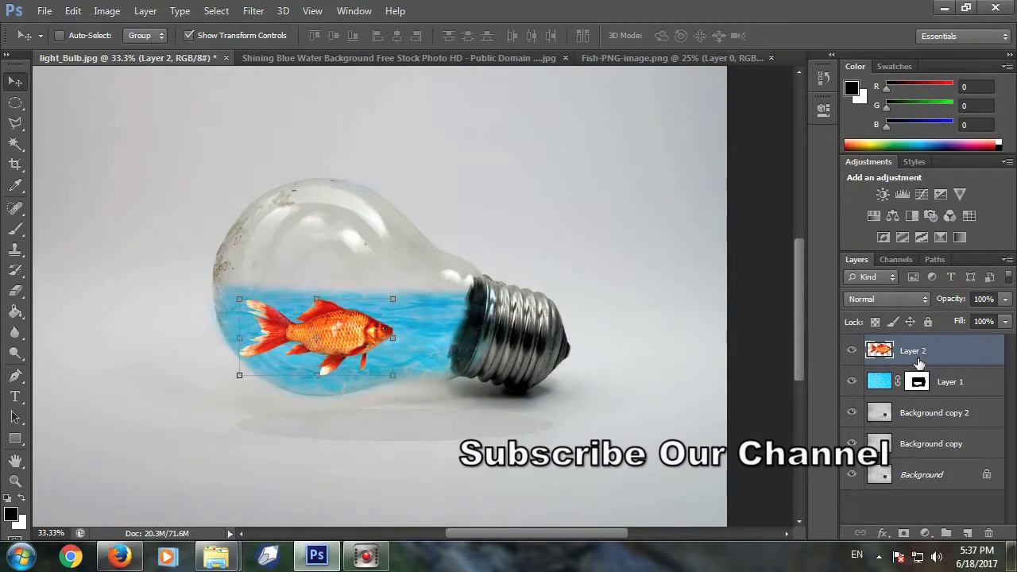
{"action": "left_click", "coordinate": [902, 301]}
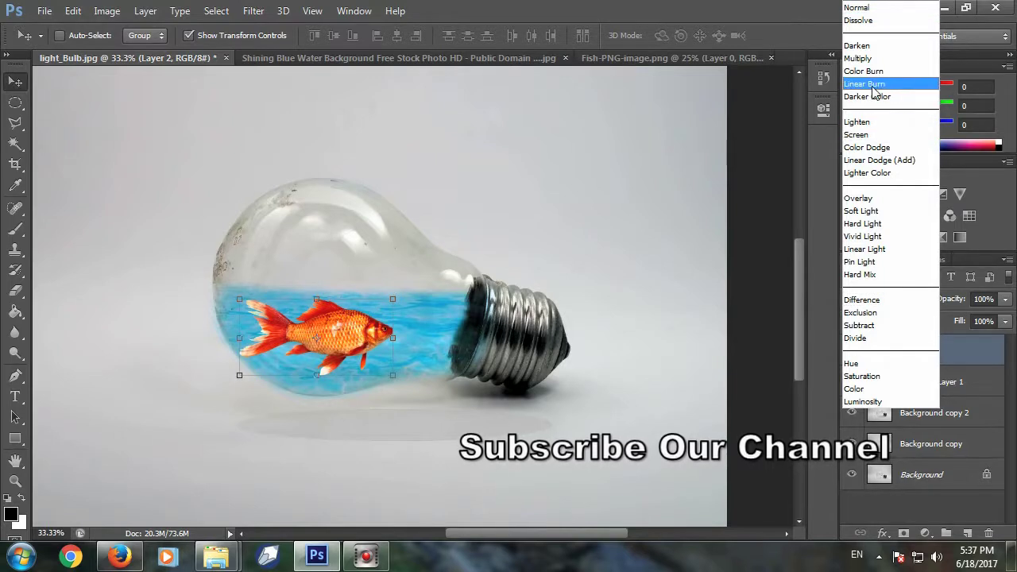
{"action": "left_click", "coordinate": [872, 62]}
{"action": "mouse_move", "coordinate": [375, 327]}
{"action": "left_mouse_down"}
{"action": "mouse_move", "coordinate": [344, 306]}
{"action": "mouse_move", "coordinate": [325, 332]}
{"action": "mouse_move", "coordinate": [363, 363]}
{"action": "mouse_move", "coordinate": [340, 339]}
{"action": "left_mouse_up"}
{"action": "left_click", "coordinate": [797, 35]}
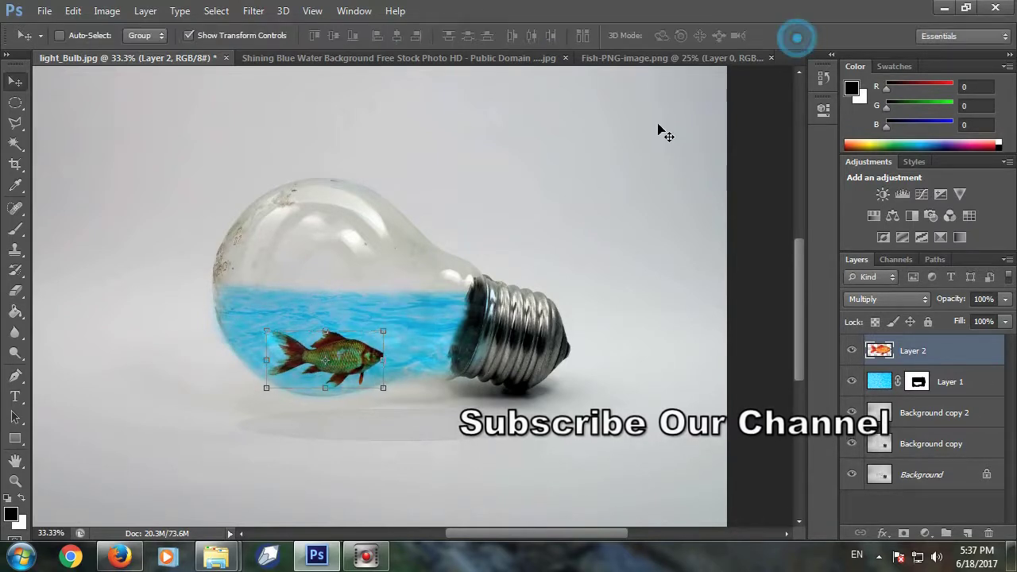
- Stretch the water layer upward to raise its surface
{"action": "left_click", "coordinate": [875, 382]}
{"action": "left_click_drag", "start_coordinate": [487, 153], "coordinate": [494, 128]}
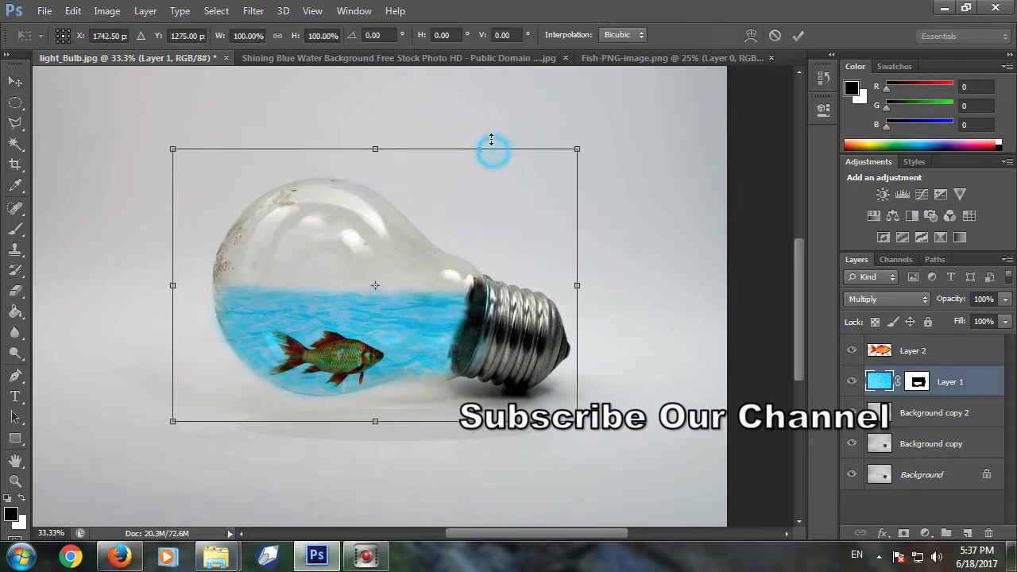
{"action": "left_click", "coordinate": [796, 40]}
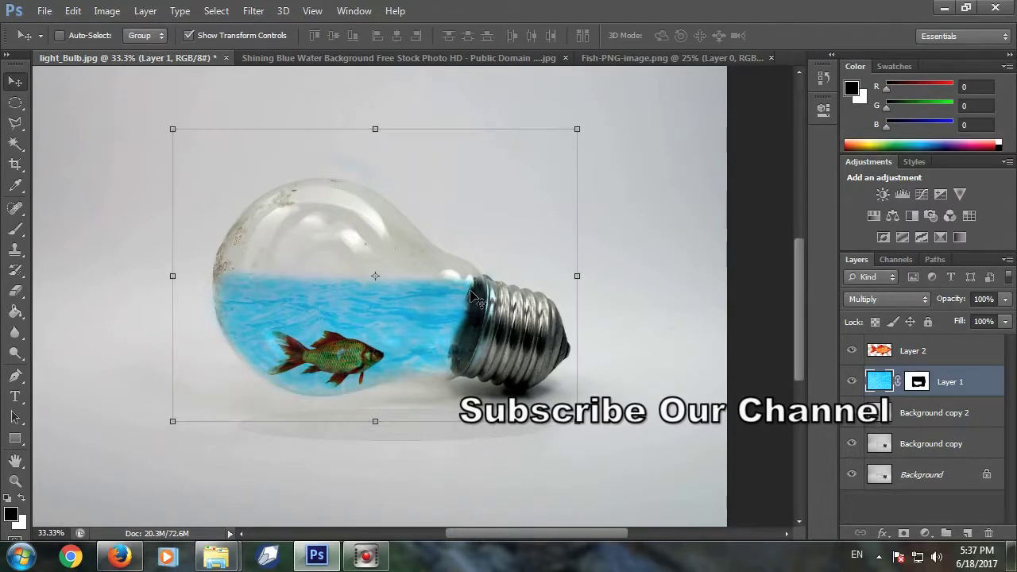
{"action": "left_click", "coordinate": [516, 58]}
- Close the water document without saving and close the goldfish document
{"action": "left_click", "coordinate": [624, 57]}
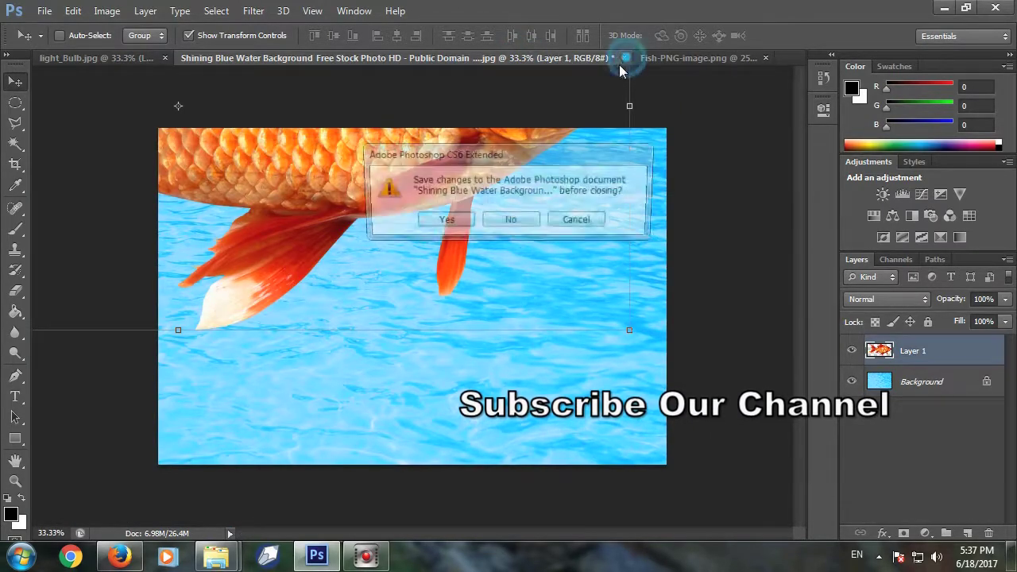
{"action": "left_click", "coordinate": [522, 229]}
{"action": "left_click", "coordinate": [334, 58]}
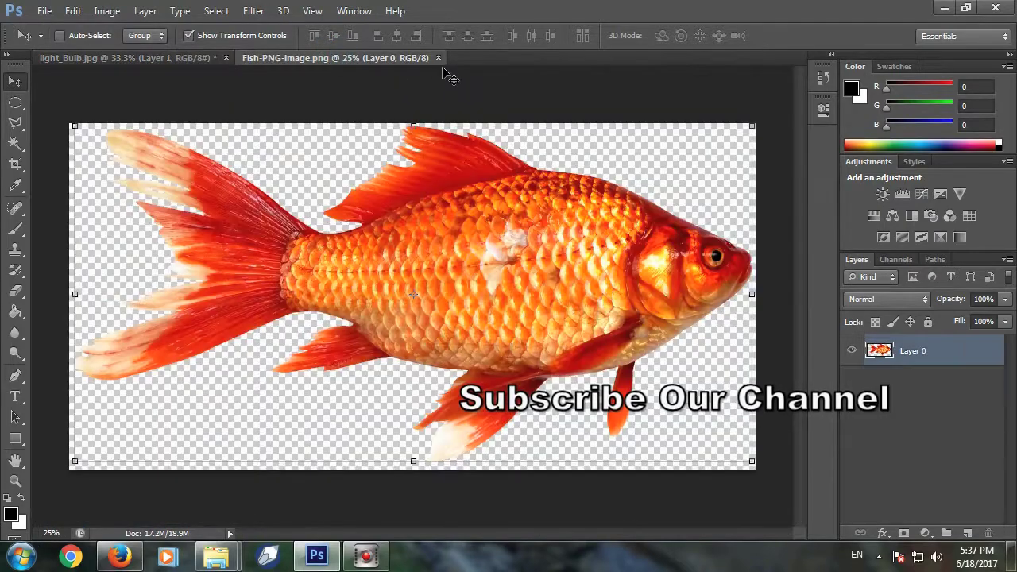
{"action": "left_click", "coordinate": [438, 58]}
- Open Blue_Fish, drag it into the light bulb document, and set it to Multiply
{"action": "left_click", "coordinate": [944, 7]}
{"action": "right_click", "coordinate": [681, 39]}
{"action": "mouse_move", "coordinate": [731, 170]}
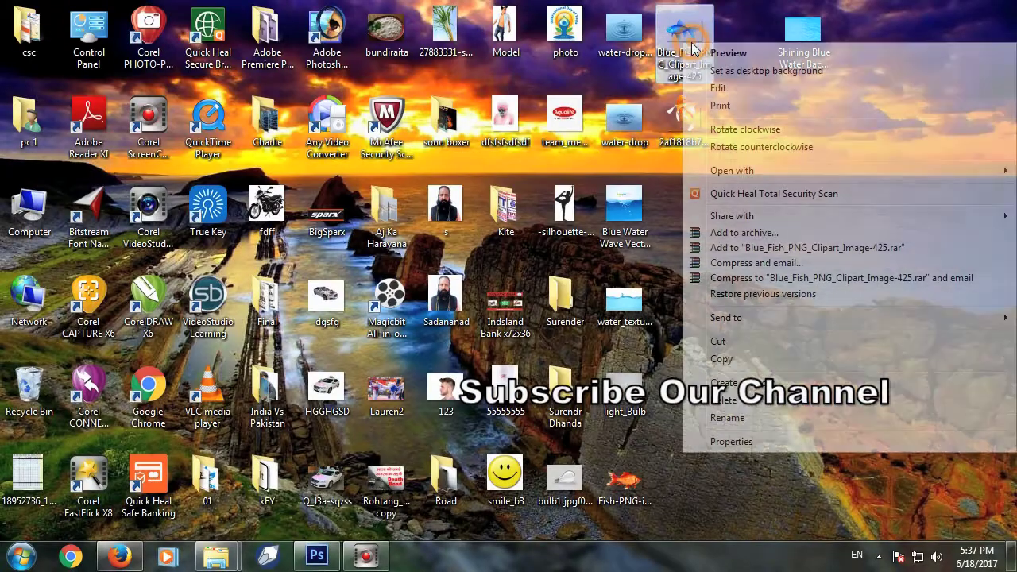
{"action": "left_click", "coordinate": [723, 188]}
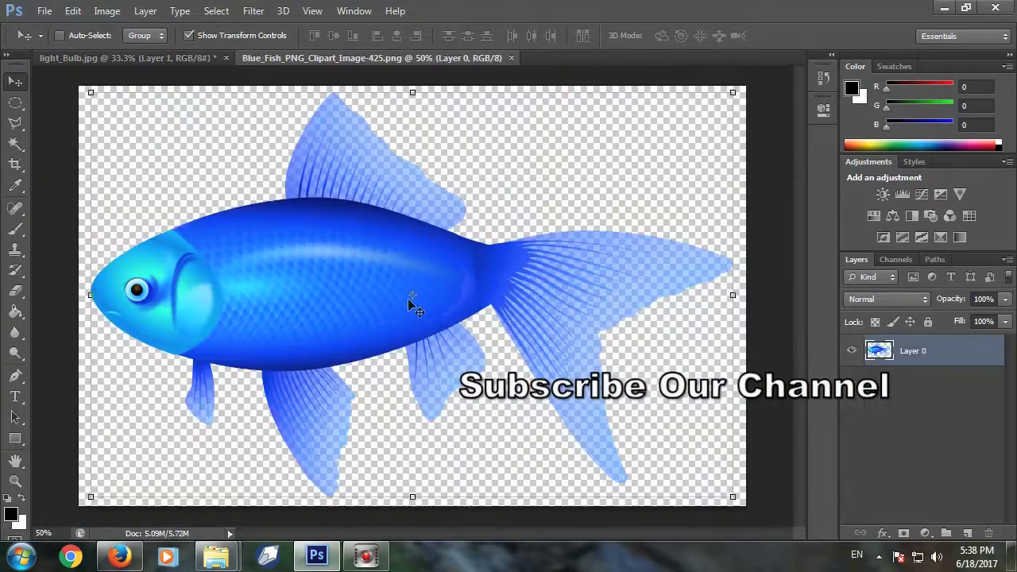
{"action": "mouse_move", "coordinate": [407, 299]}
{"action": "left_mouse_down"}
{"action": "mouse_move", "coordinate": [173, 60]}
{"action": "mouse_move", "coordinate": [325, 227]}
{"action": "mouse_move", "coordinate": [366, 318]}
{"action": "left_mouse_up"}
{"action": "left_click", "coordinate": [881, 300]}
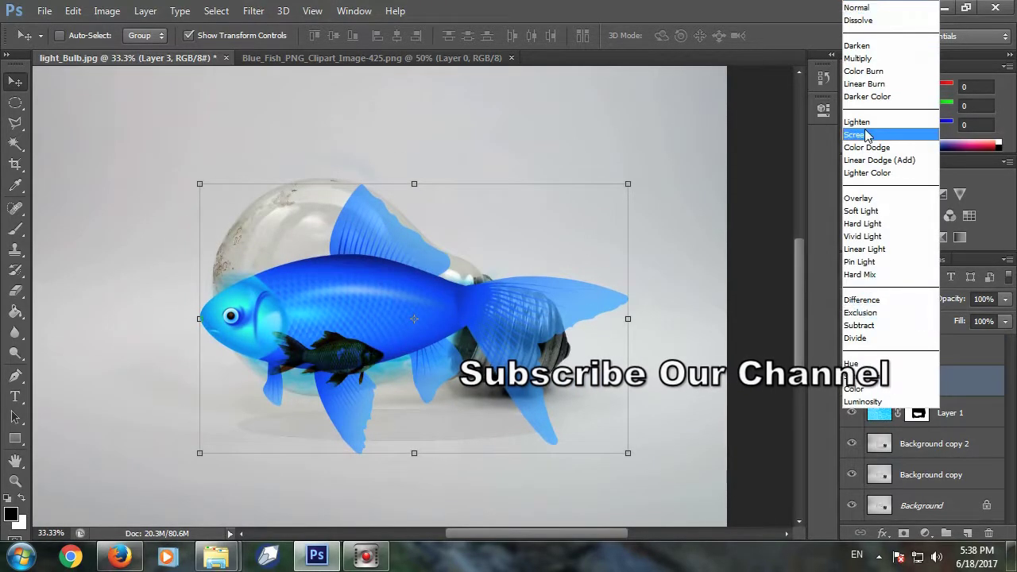
{"action": "left_click", "coordinate": [858, 58]}
- Shrink the blue fish and place it in the bulb's water
{"action": "mouse_move", "coordinate": [627, 185]}
{"action": "left_mouse_down"}
{"action": "mouse_move", "coordinate": [599, 191]}
{"action": "mouse_move", "coordinate": [331, 371]}
{"action": "left_mouse_up"}
{"action": "left_click_drag", "start_coordinate": [265, 381], "coordinate": [412, 296]}
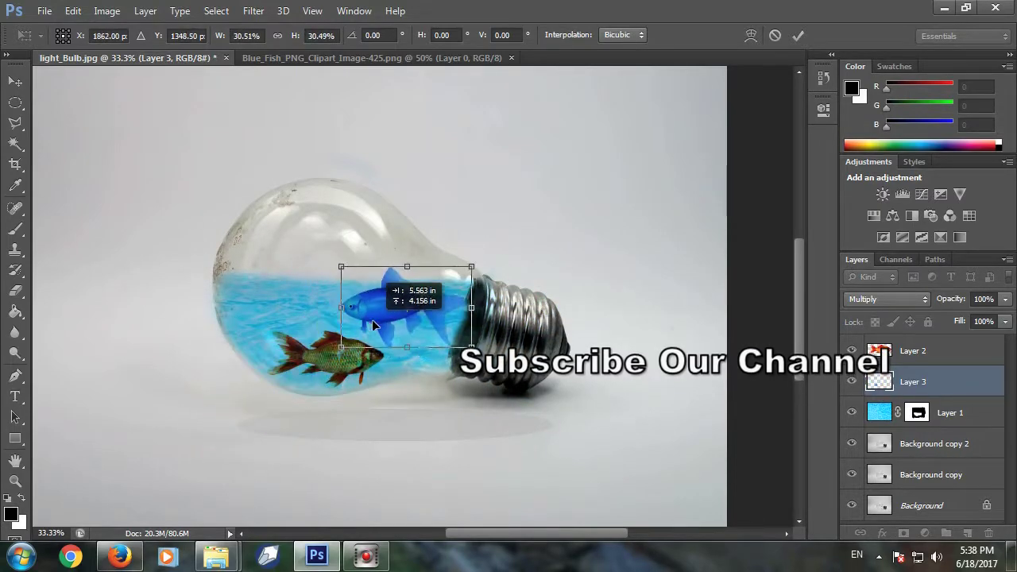
{"action": "left_click_drag", "start_coordinate": [465, 264], "coordinate": [449, 284]}
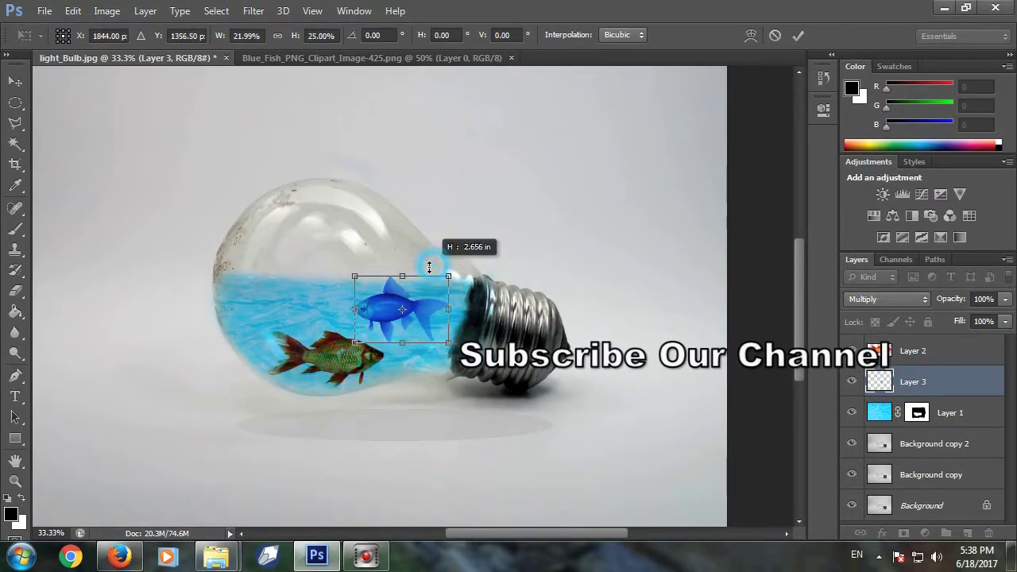
{"action": "left_click", "coordinate": [798, 35]}
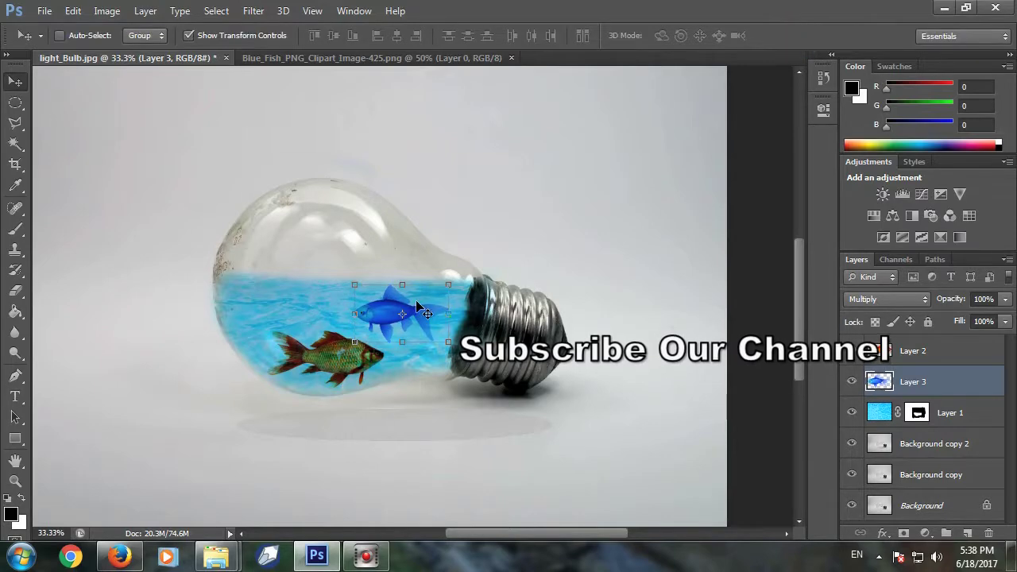
{"action": "key", "text": "ctrl+t"}
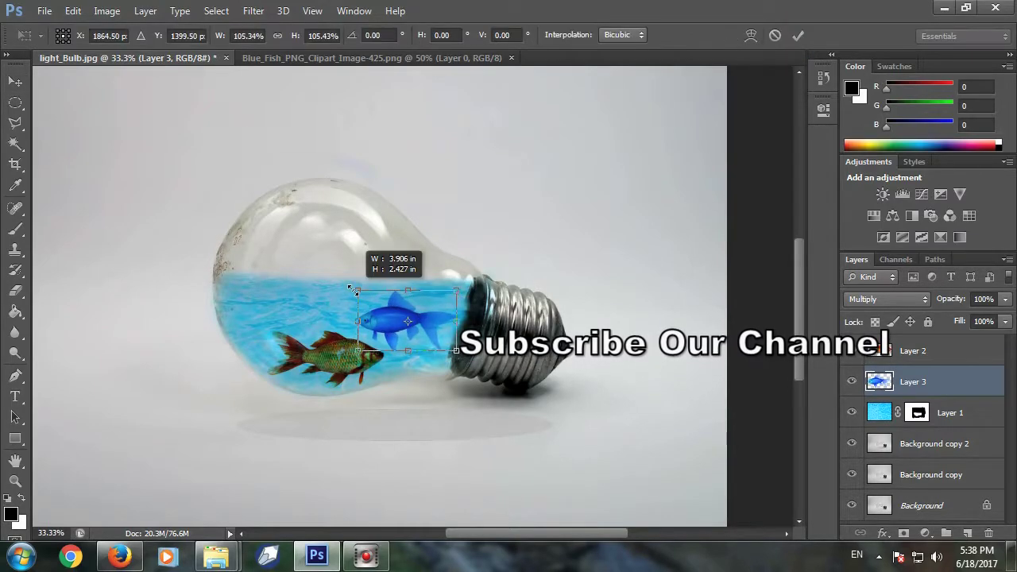
{"action": "left_click", "coordinate": [799, 37]}
- Open the orange fish image and drag it into the light bulb document
{"action": "left_click", "coordinate": [943, 8]}
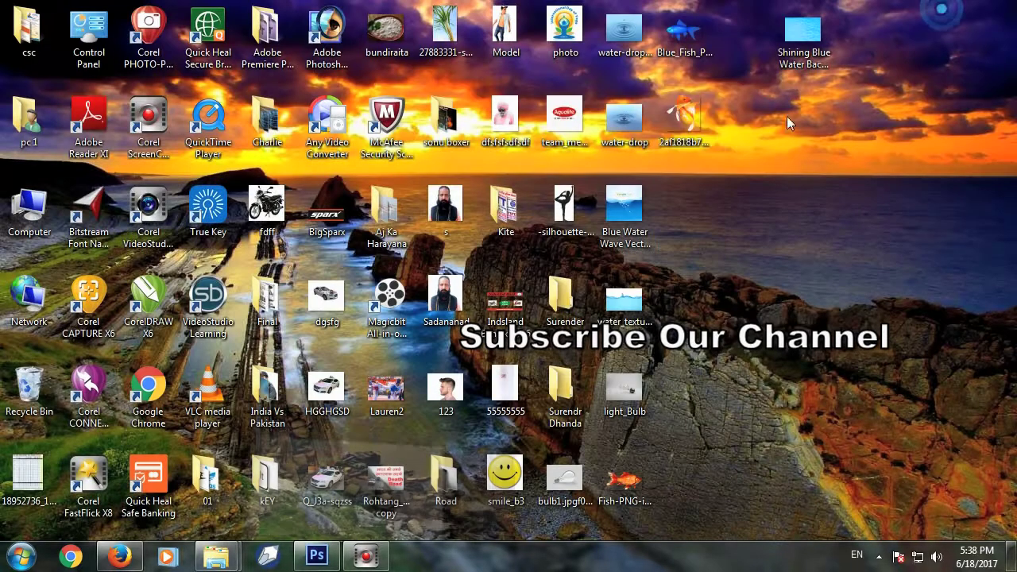
{"action": "right_click", "coordinate": [683, 115]}
{"action": "left_click", "coordinate": [569, 238]}
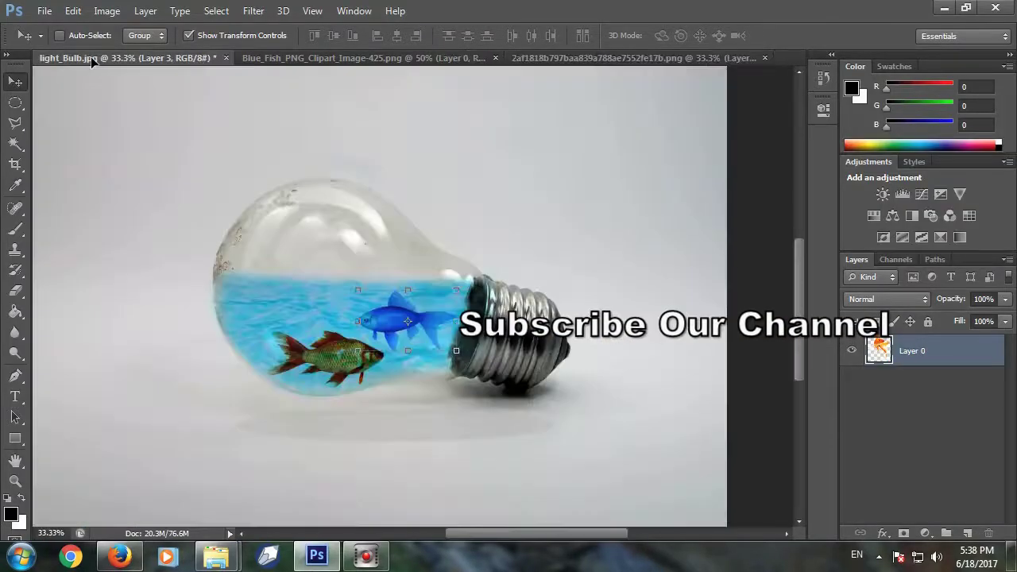
{"action": "left_click_drag", "start_coordinate": [100, 56], "coordinate": [244, 275]}
- Set the orange fish layer to Multiply, shrink it to about 35%, and place it upper-left in the water
{"action": "left_click", "coordinate": [876, 299]}
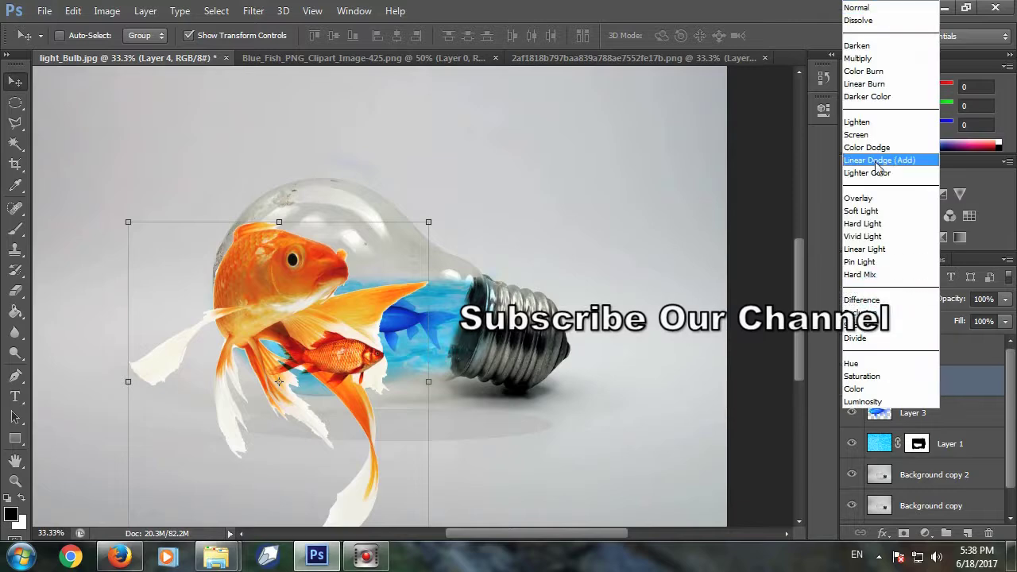
{"action": "left_click", "coordinate": [873, 57]}
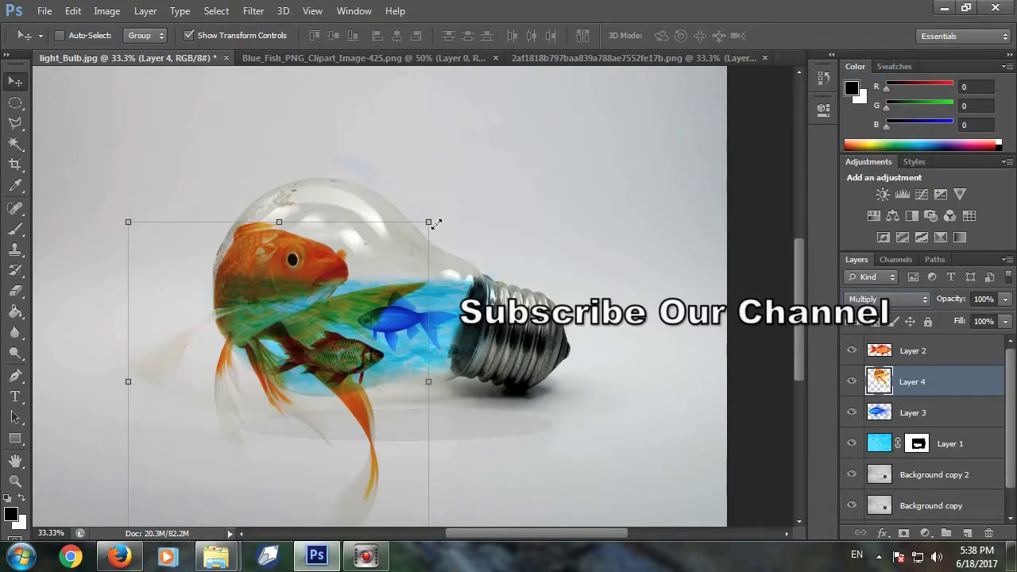
{"action": "left_click_drag", "start_coordinate": [429, 221], "coordinate": [246, 433]}
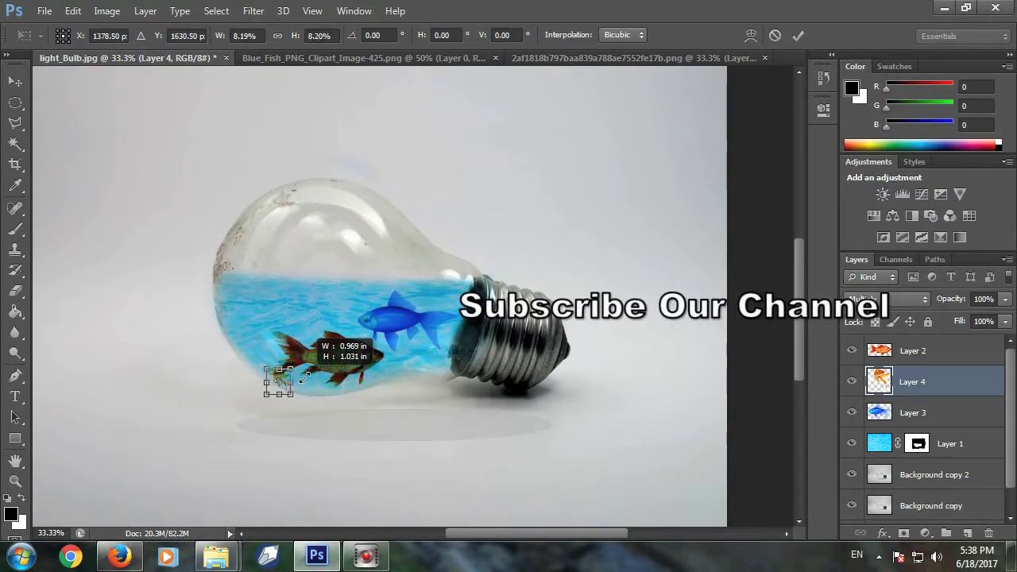
{"action": "left_click_drag", "start_coordinate": [181, 444], "coordinate": [267, 280]}
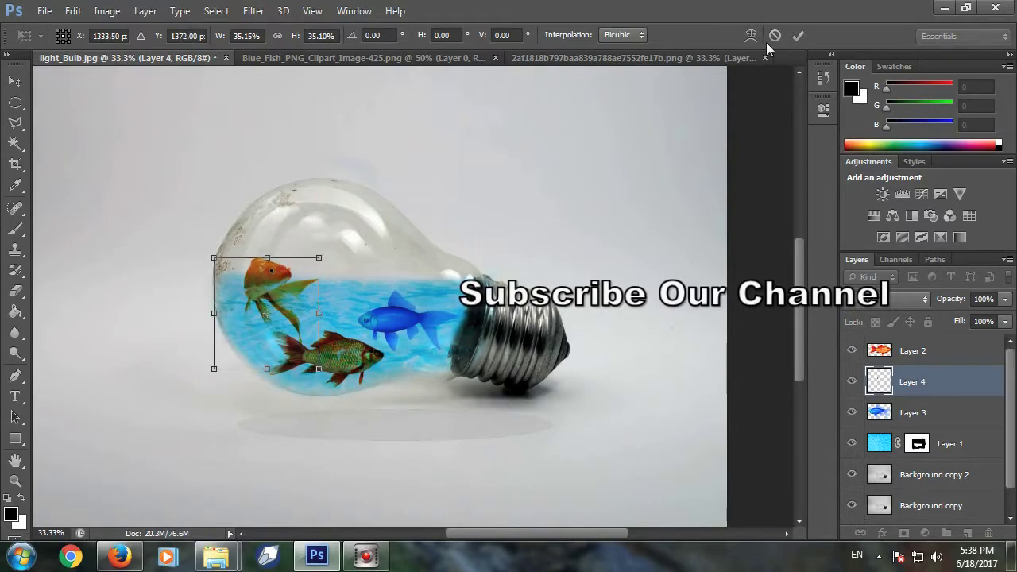
{"action": "left_click", "coordinate": [797, 35]}
{"action": "mouse_move", "coordinate": [280, 274]}
{"action": "left_mouse_down"}
{"action": "mouse_move", "coordinate": [262, 265]}
{"action": "mouse_move", "coordinate": [281, 276]}
{"action": "left_mouse_up"}
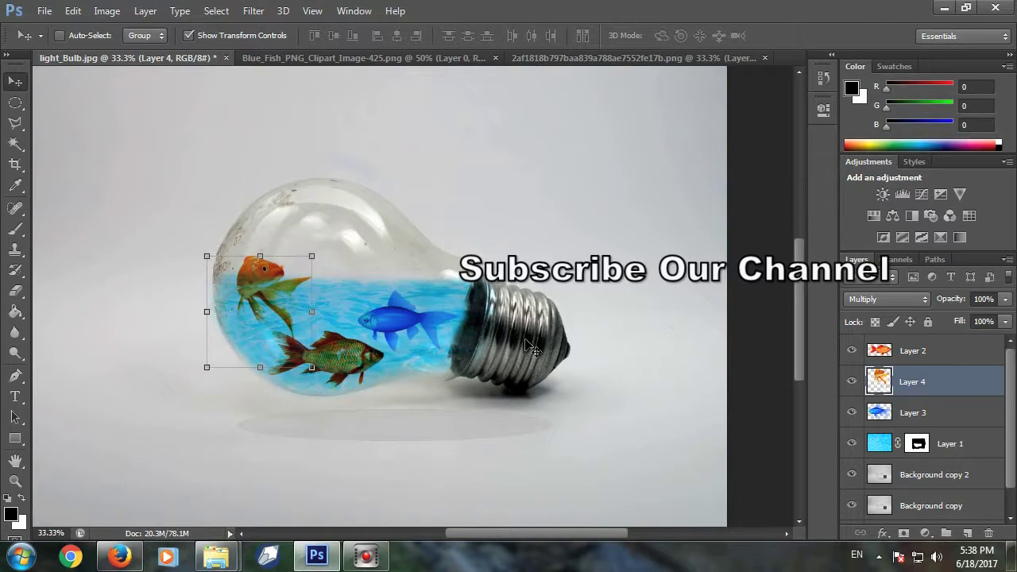
- Duplicate the blue fish layer and move the copy up and to the left
{"action": "left_click", "coordinate": [943, 353]}
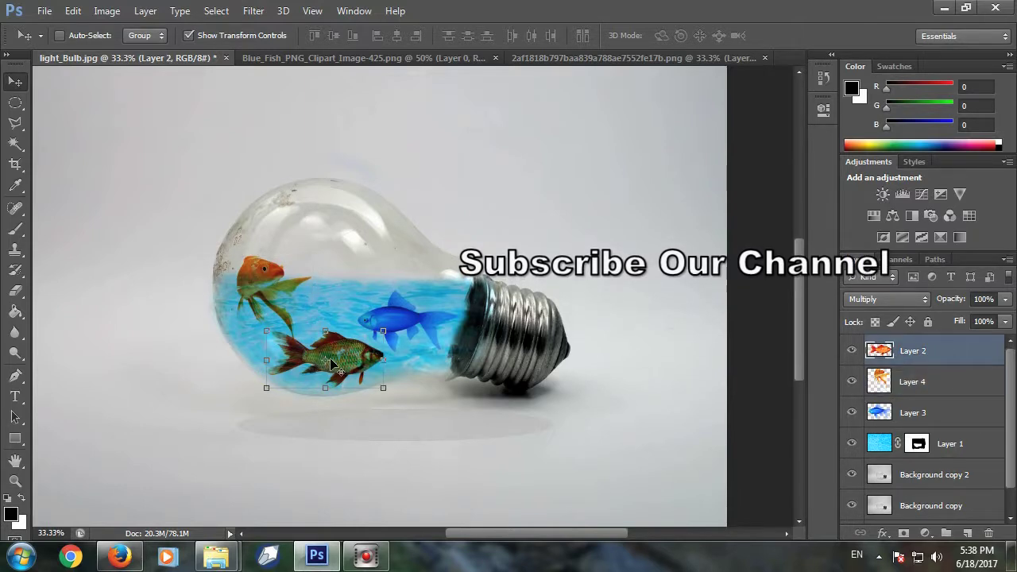
{"action": "left_click", "coordinate": [930, 412]}
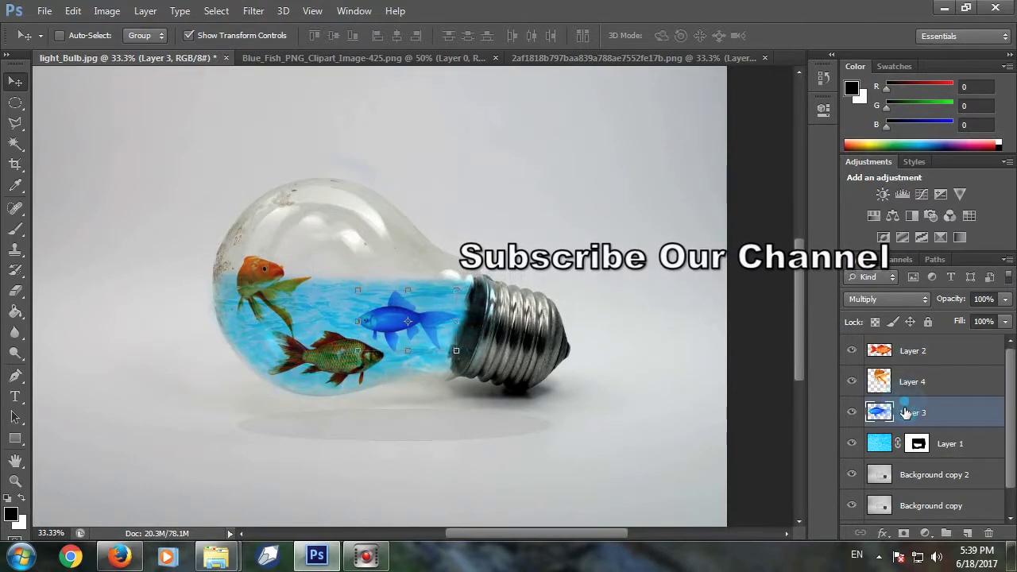
{"action": "right_click", "coordinate": [929, 412]}
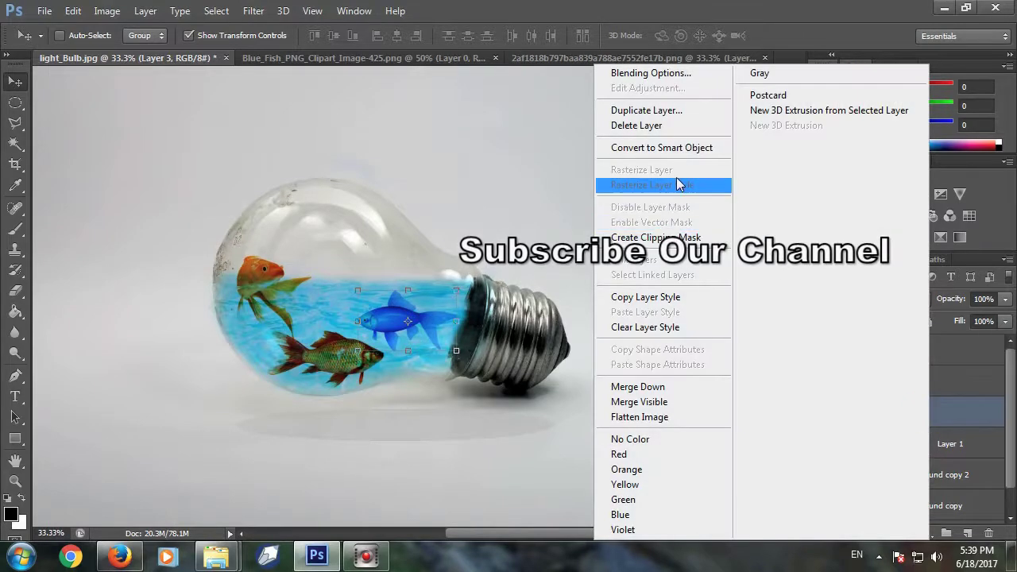
{"action": "left_click", "coordinate": [627, 110]}
{"action": "left_click", "coordinate": [681, 179]}
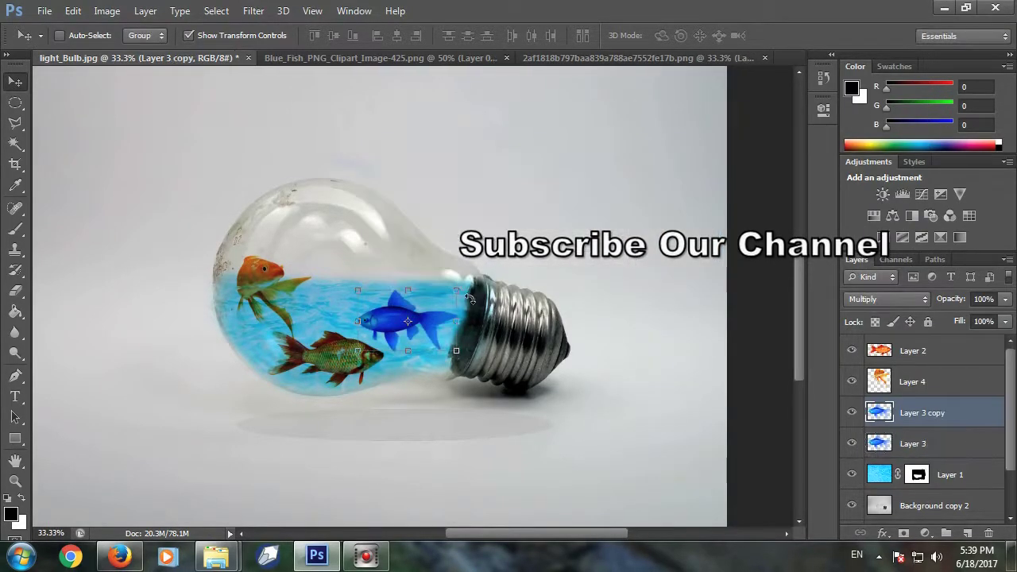
{"action": "left_click_drag", "start_coordinate": [406, 321], "coordinate": [338, 284]}
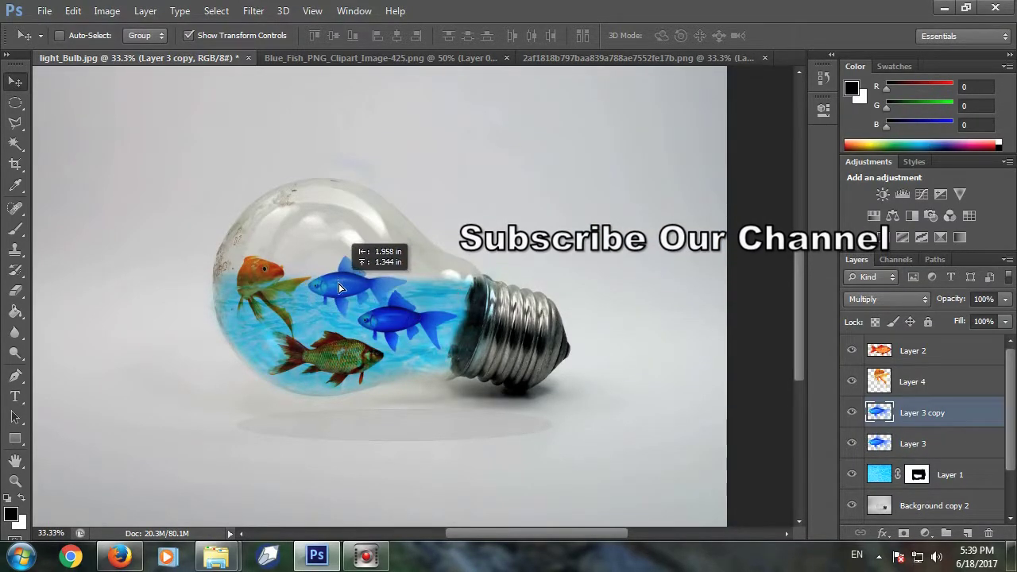
- Duplicate the blue fish again with Ctrl+J and shrink the new copy
{"action": "key", "text": "ctrl+j"}
{"action": "key", "text": "ctrl+t"}
{"action": "left_click_drag", "start_coordinate": [406, 258], "coordinate": [382, 263]}
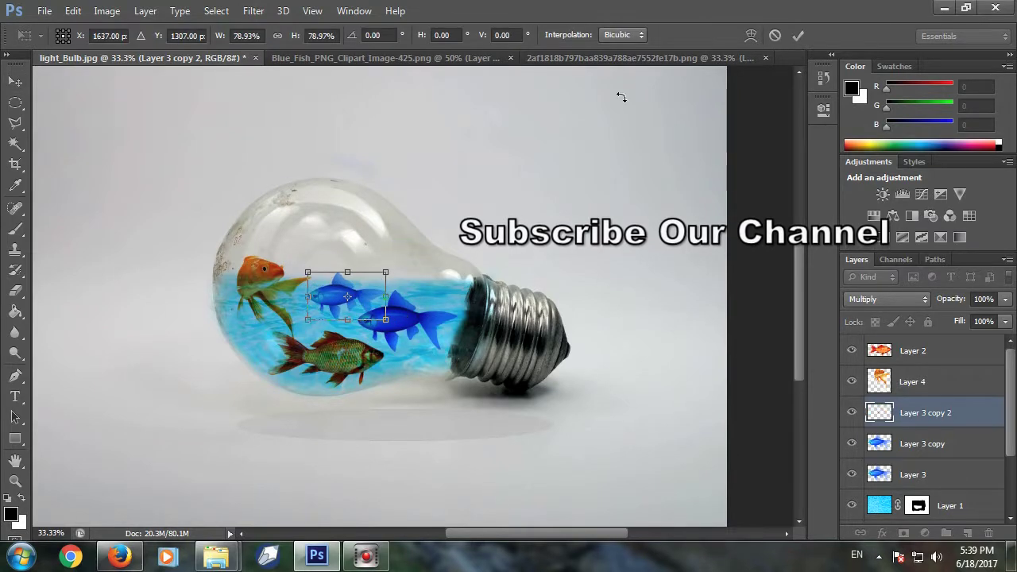
{"action": "left_click", "coordinate": [798, 35]}
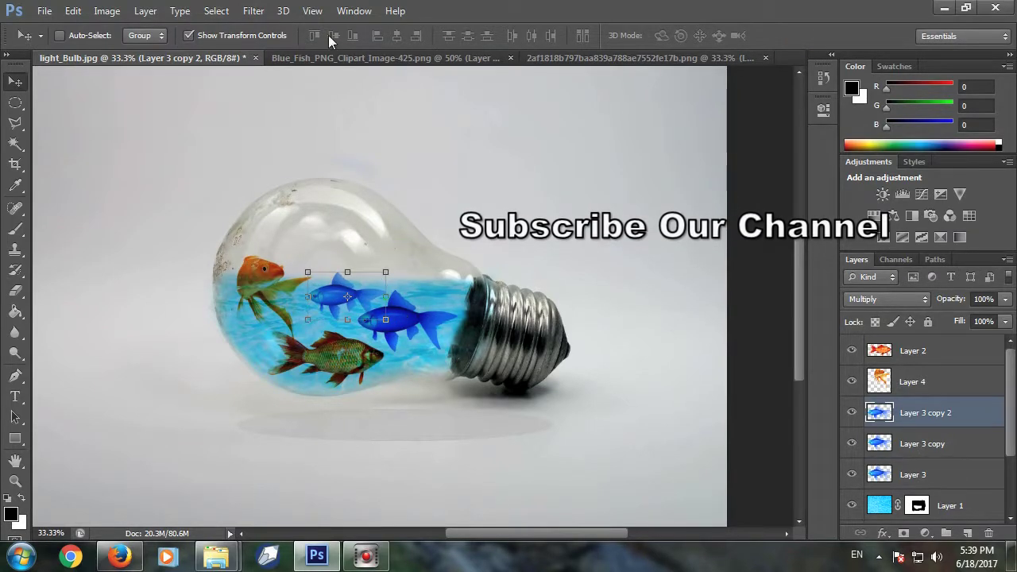
- Flip the smaller blue fish copy horizontally and nudge it into place
{"action": "left_click", "coordinate": [389, 289]}
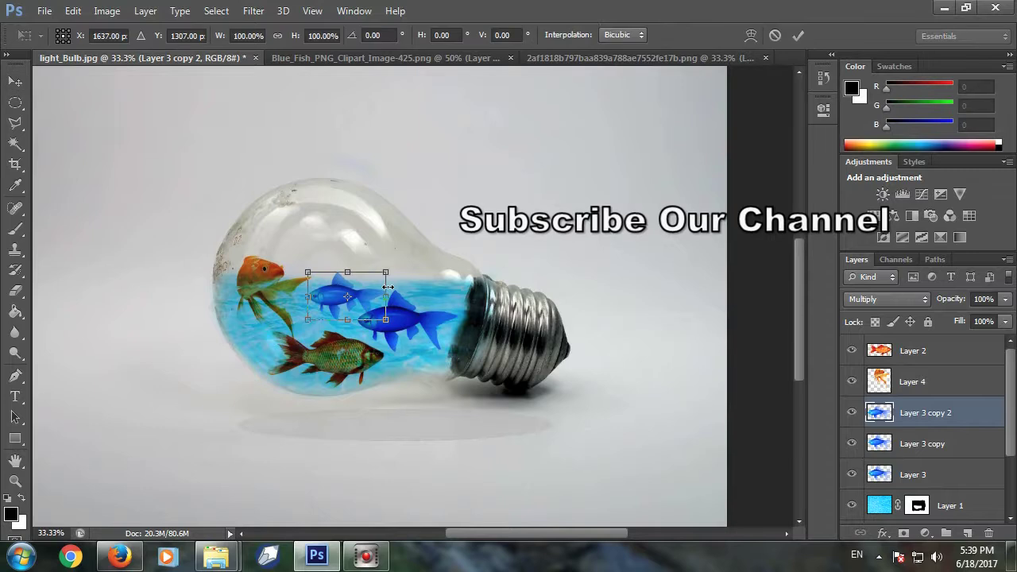
{"action": "right_click", "coordinate": [391, 284]}
{"action": "left_click", "coordinate": [402, 259]}
{"action": "left_click_drag", "start_coordinate": [347, 295], "coordinate": [328, 300]}
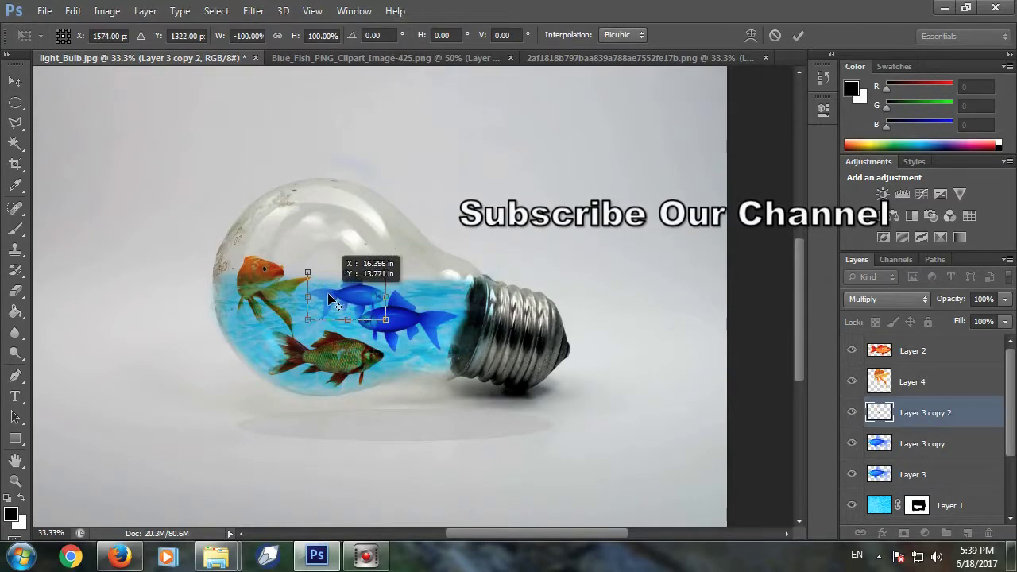
{"action": "left_click", "coordinate": [797, 36]}
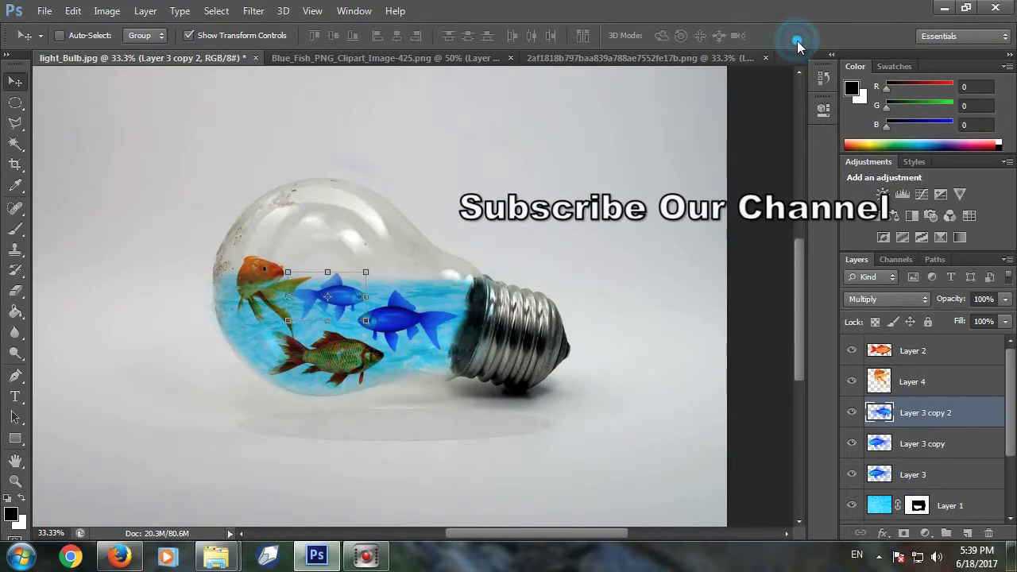
{"action": "left_click_drag", "start_coordinate": [346, 297], "coordinate": [338, 296]}
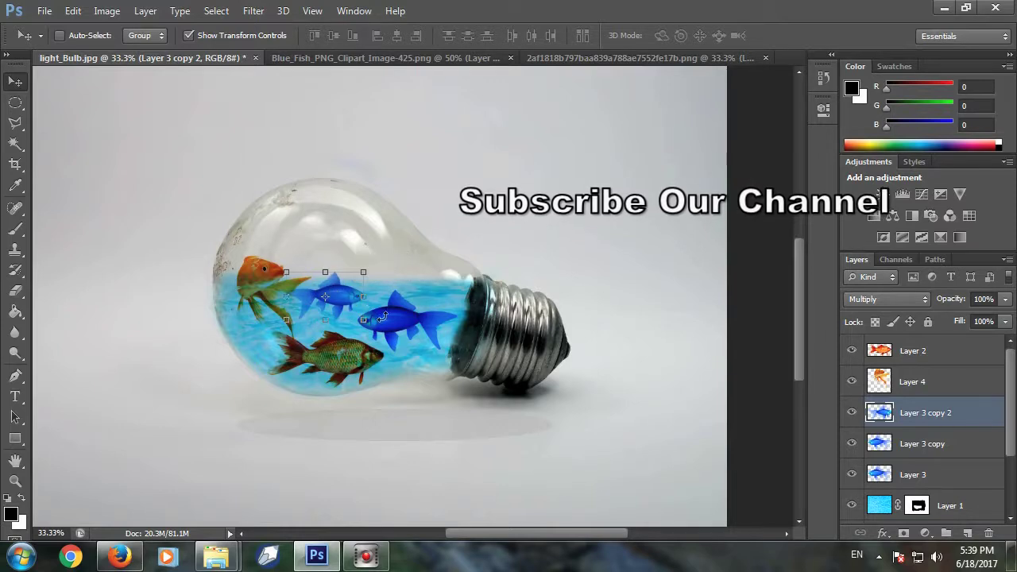
- Move the Layer 3 copy blue fish to a new spot
{"action": "left_click", "coordinate": [908, 446]}
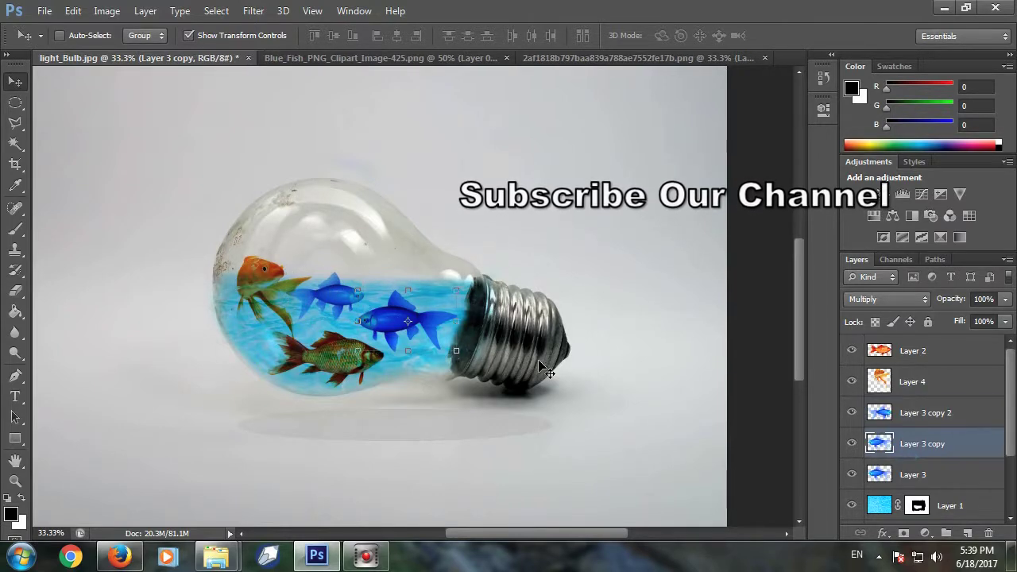
{"action": "left_click_drag", "start_coordinate": [425, 322], "coordinate": [431, 322]}
{"action": "key", "text": "ctrl+t"}
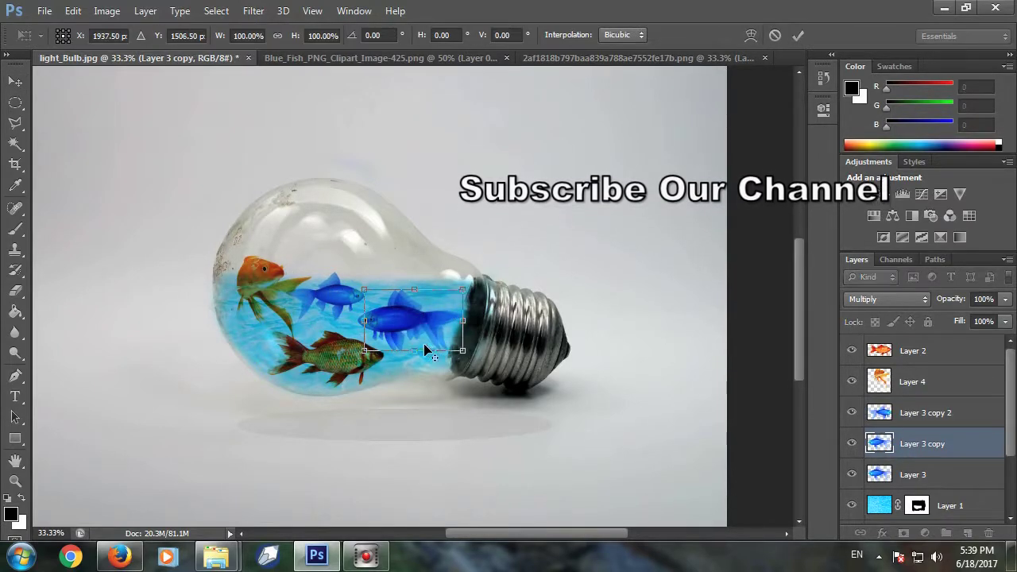
{"action": "left_click", "coordinate": [798, 35]}
{"action": "left_click_drag", "start_coordinate": [469, 274], "coordinate": [411, 298]}
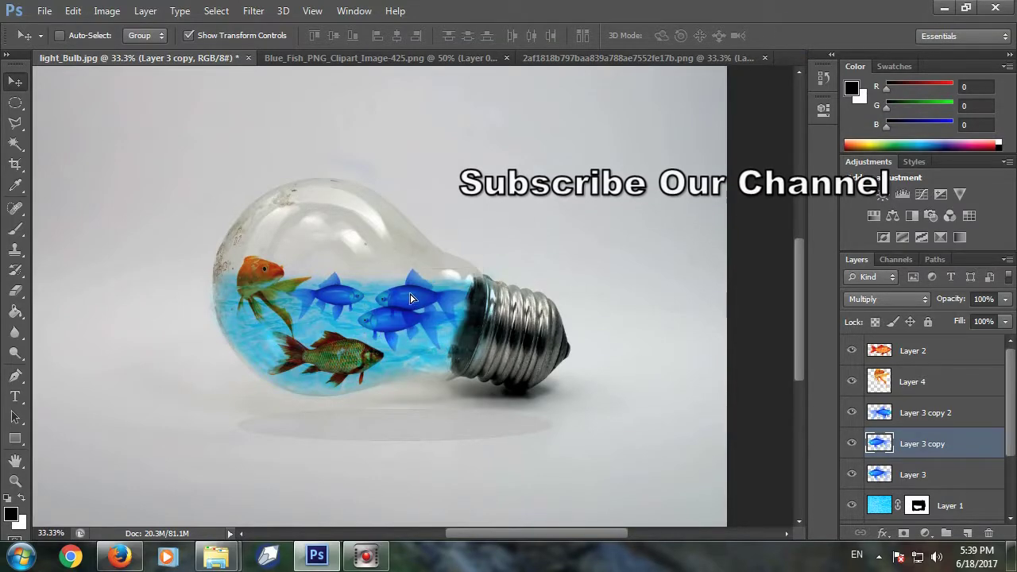
- Delete the Layer 3 copy fish layer
{"action": "right_click", "coordinate": [887, 413]}
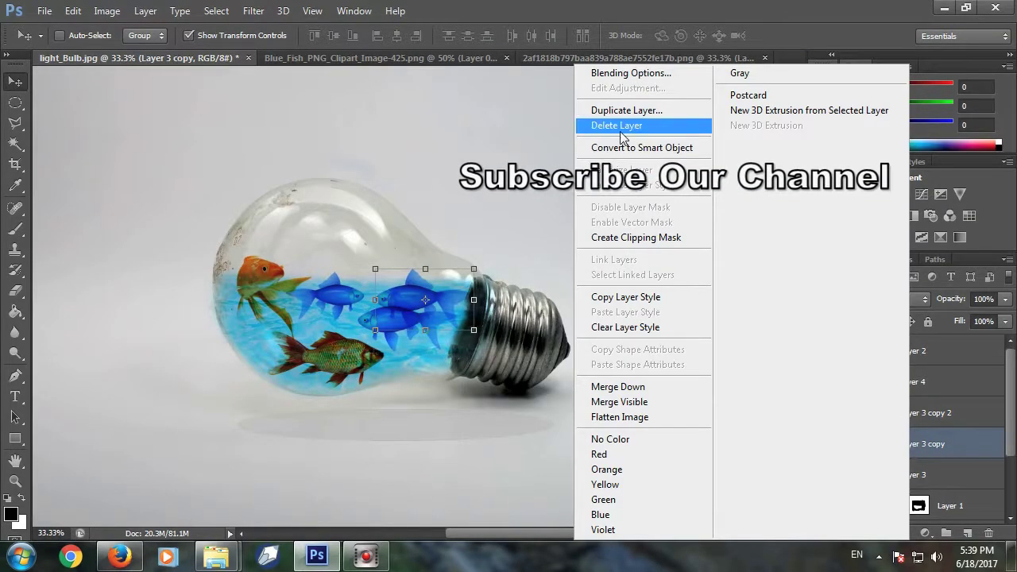
{"action": "left_click", "coordinate": [613, 125]}
{"action": "left_click", "coordinate": [442, 220]}
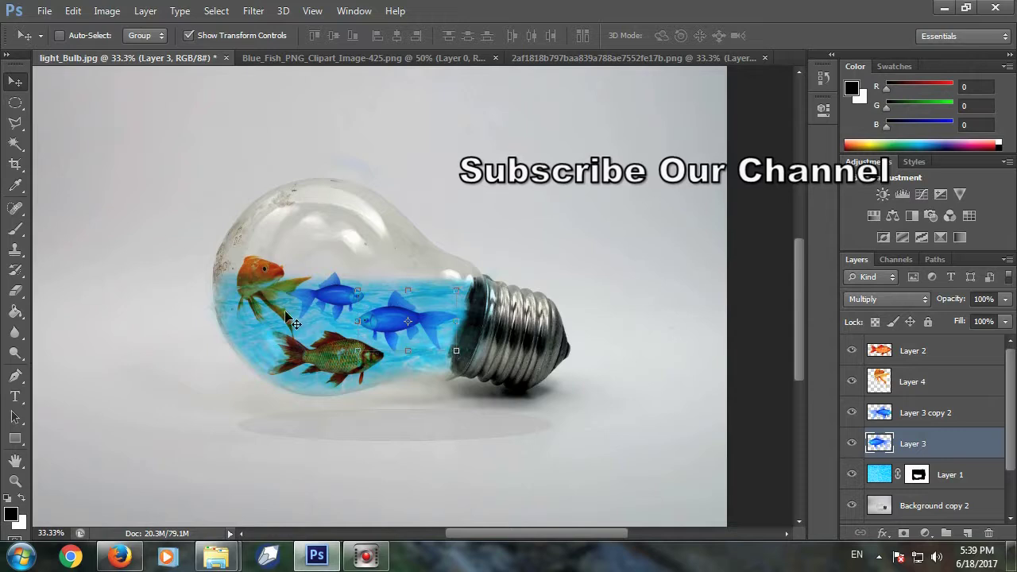
- Reposition the Layer 3 copy 2 fish slightly to the right
{"action": "left_click", "coordinate": [925, 419]}
{"action": "key", "text": "ctrl+t"}
{"action": "left_click_drag", "start_coordinate": [337, 296], "coordinate": [355, 300]}
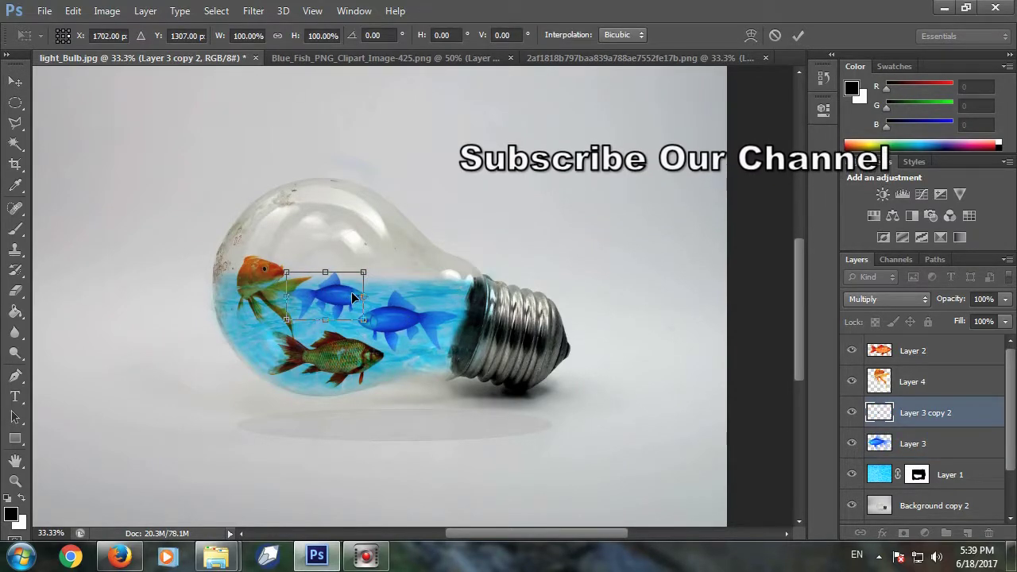
{"action": "key", "text": "shift+Right"}
{"action": "key", "text": "Right"}
{"action": "key", "text": "Right"}
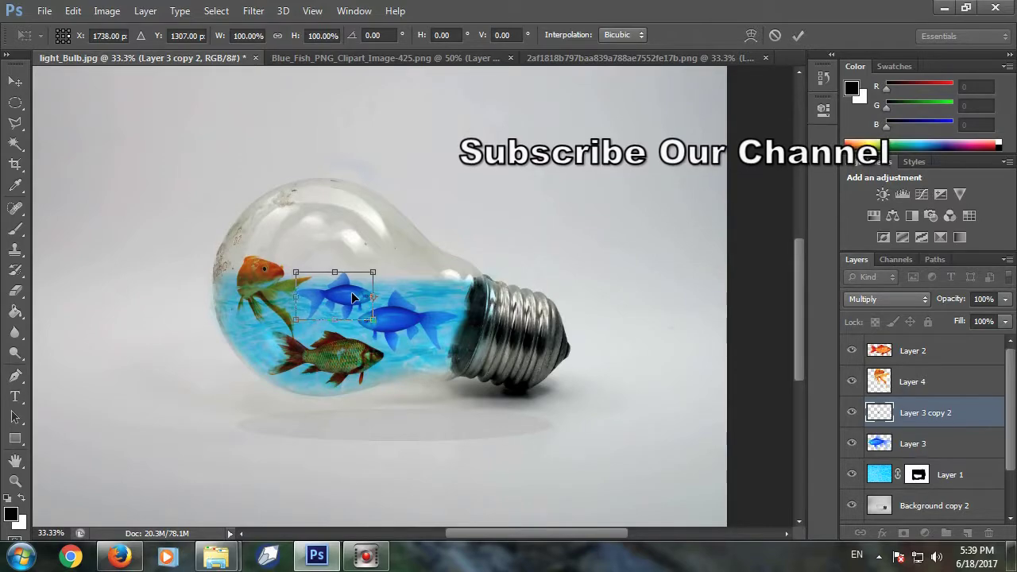
{"action": "left_click", "coordinate": [796, 36]}
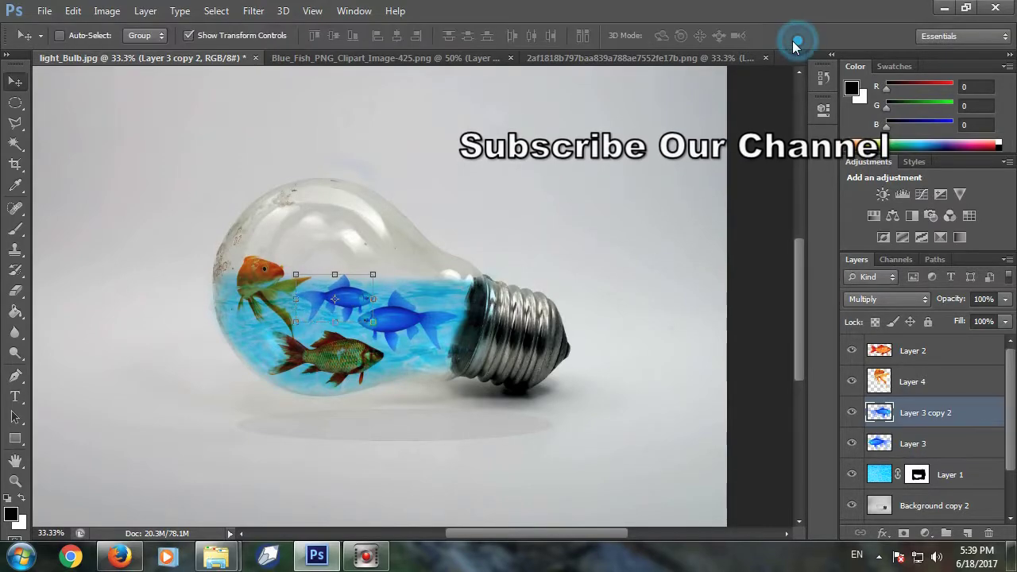
- Open the water_texture image from the desktop in Photoshop
{"action": "left_click", "coordinate": [943, 8]}
{"action": "right_click", "coordinate": [810, 98]}
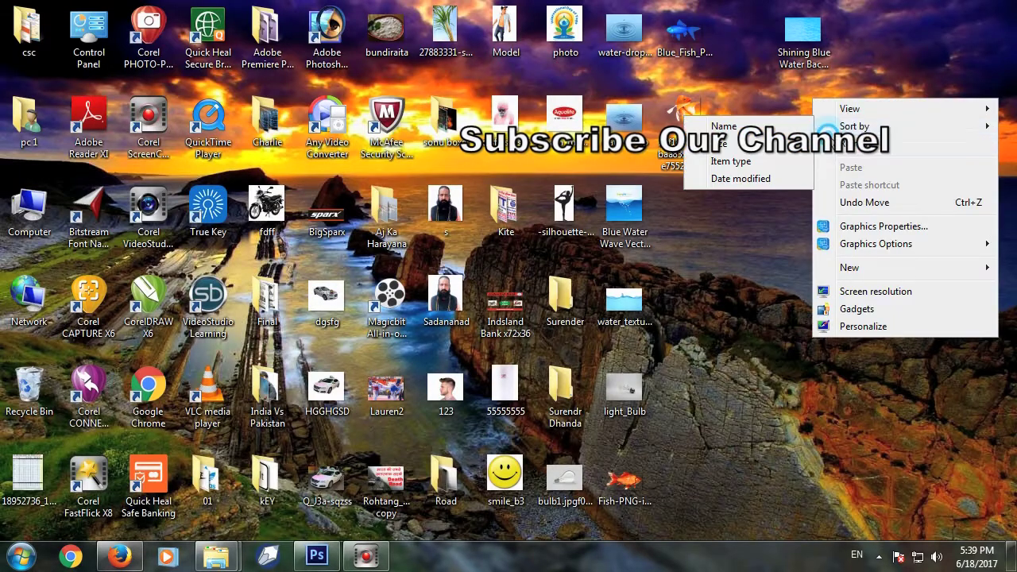
{"action": "left_click", "coordinate": [693, 94]}
{"action": "right_click", "coordinate": [626, 302]}
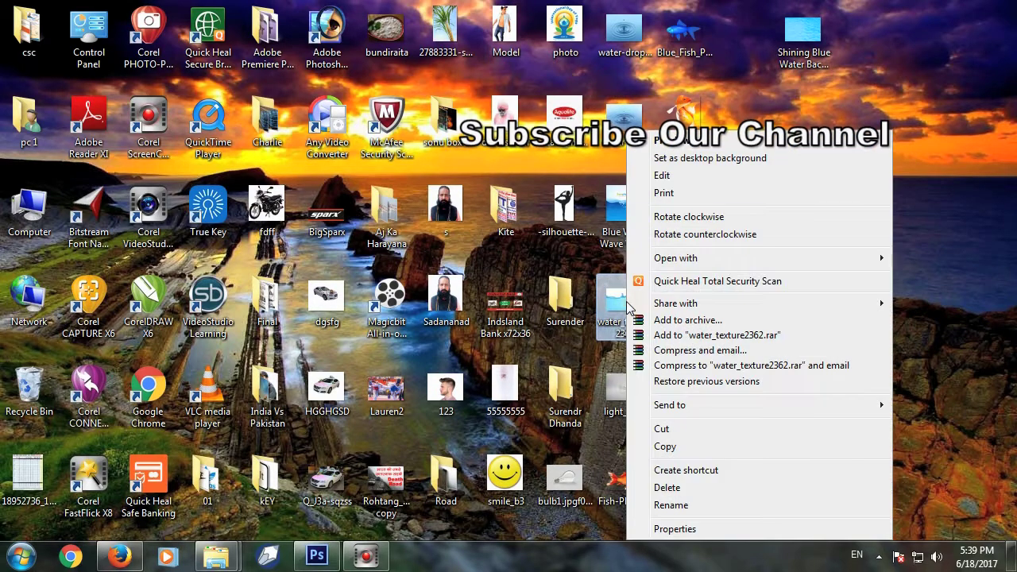
{"action": "mouse_move", "coordinate": [675, 258]}
{"action": "left_click", "coordinate": [540, 257]}
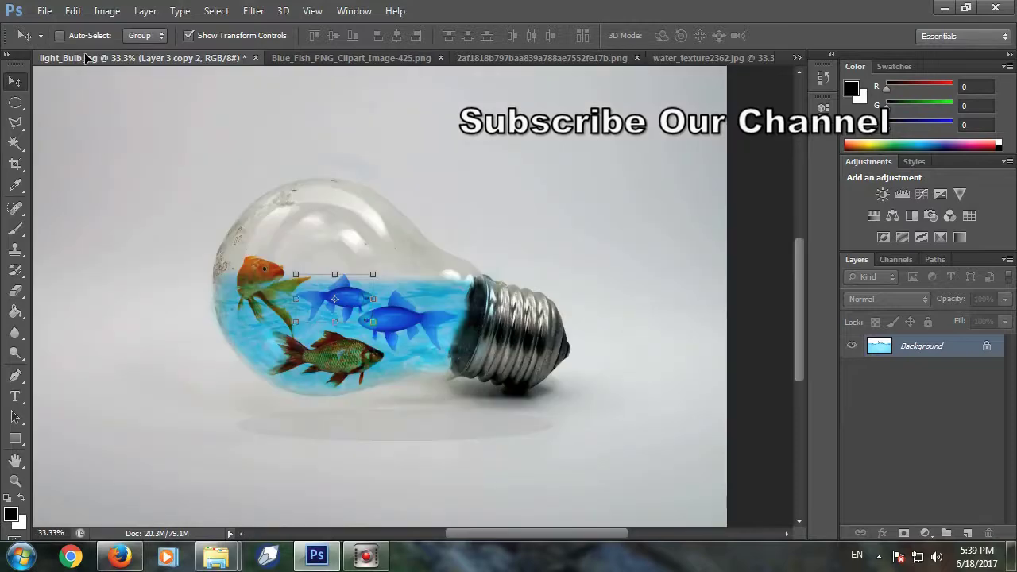
- Drag the water texture into light_Bulb.jpg and set its blend mode to Multiply
{"action": "left_click_drag", "start_coordinate": [354, 269], "coordinate": [282, 239]}
{"action": "left_click_drag", "start_coordinate": [374, 249], "coordinate": [543, 285]}
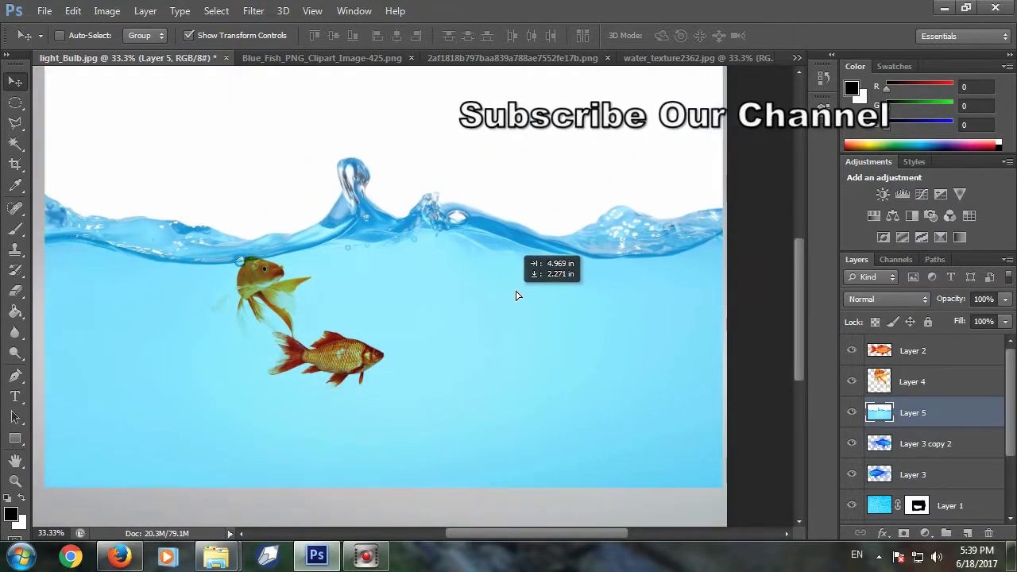
{"action": "left_click", "coordinate": [888, 300]}
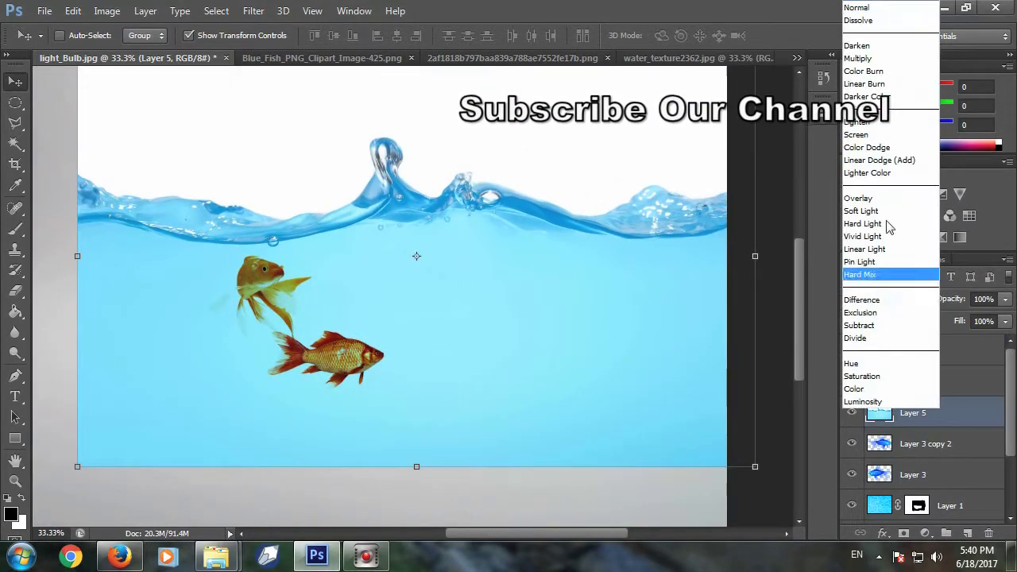
{"action": "left_click", "coordinate": [881, 58]}
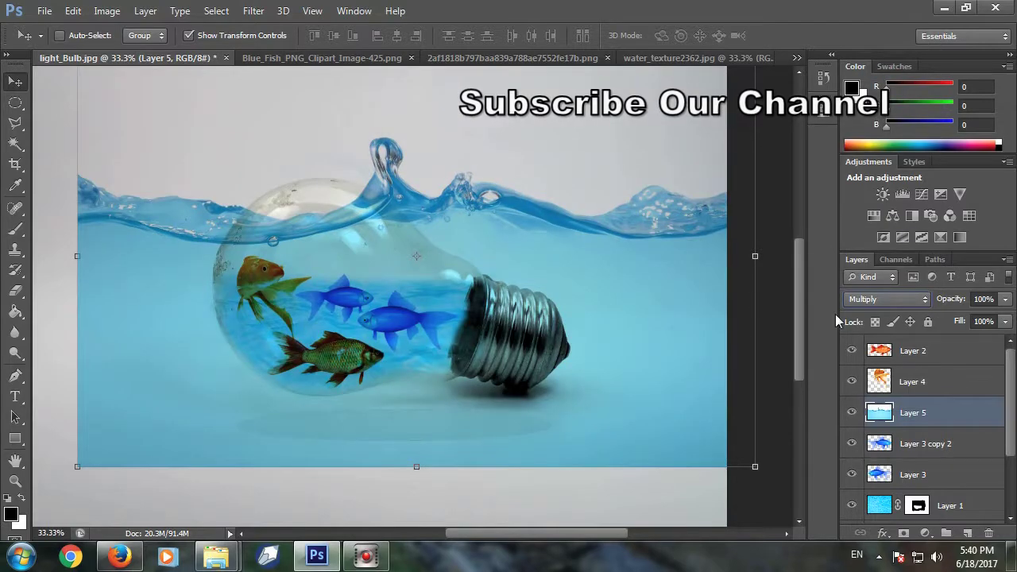
- Scale the water layer to about 53.7% over the bulb's lower half
{"action": "left_click_drag", "start_coordinate": [500, 194], "coordinate": [491, 213]}
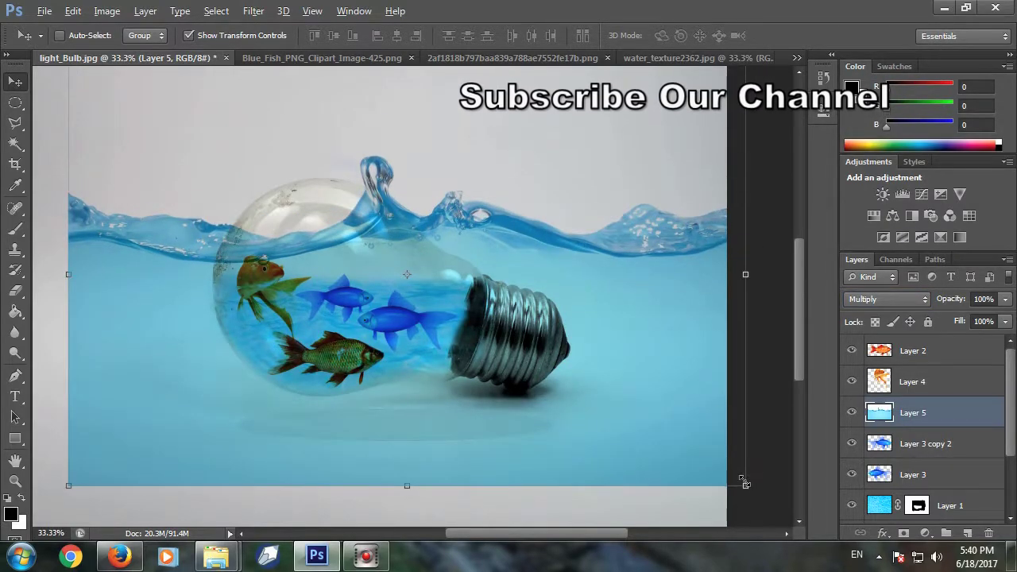
{"action": "left_click_drag", "start_coordinate": [743, 481], "coordinate": [588, 387]}
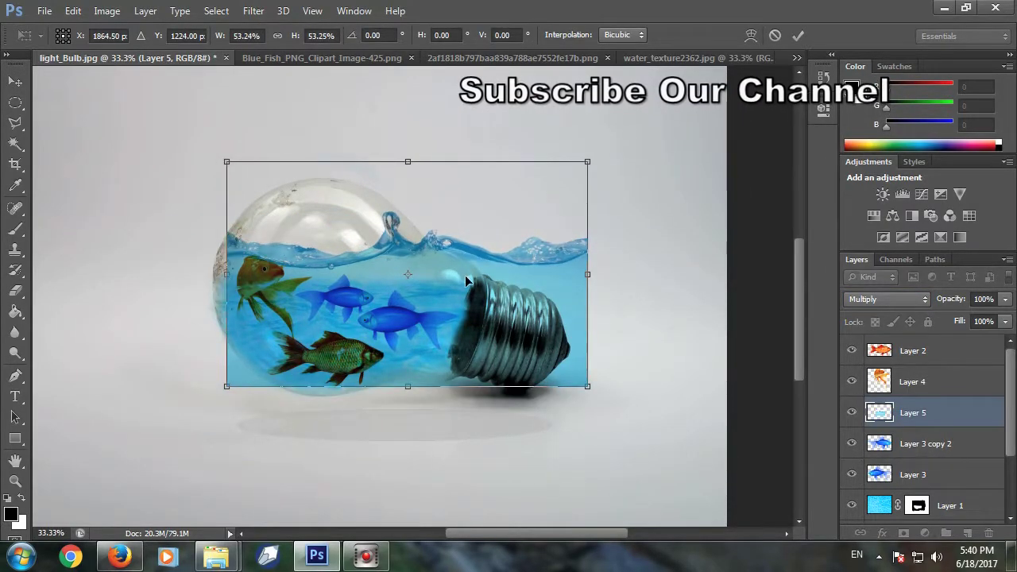
{"action": "left_click_drag", "start_coordinate": [466, 275], "coordinate": [436, 299]}
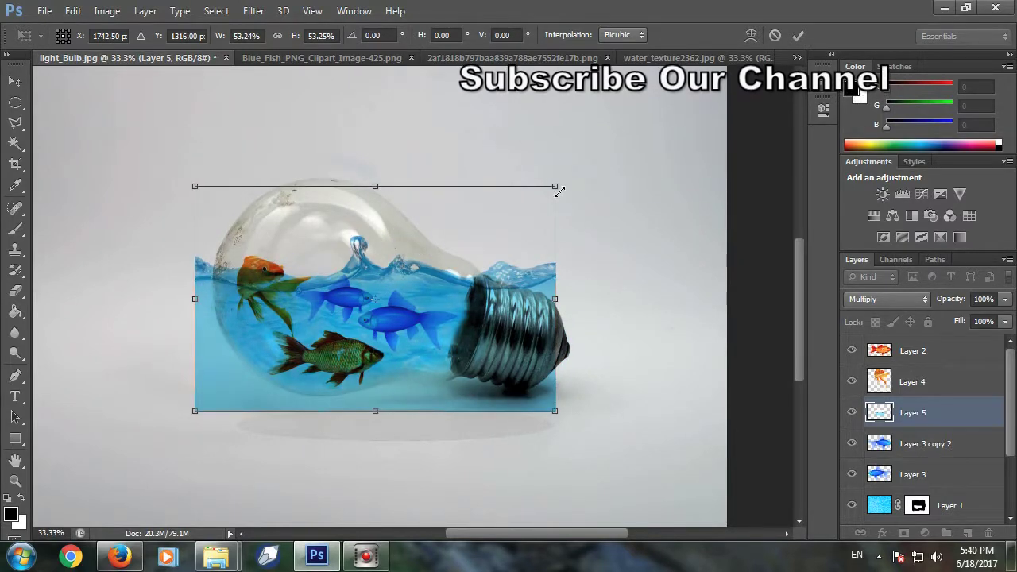
{"action": "left_click_drag", "start_coordinate": [555, 181], "coordinate": [556, 180]}
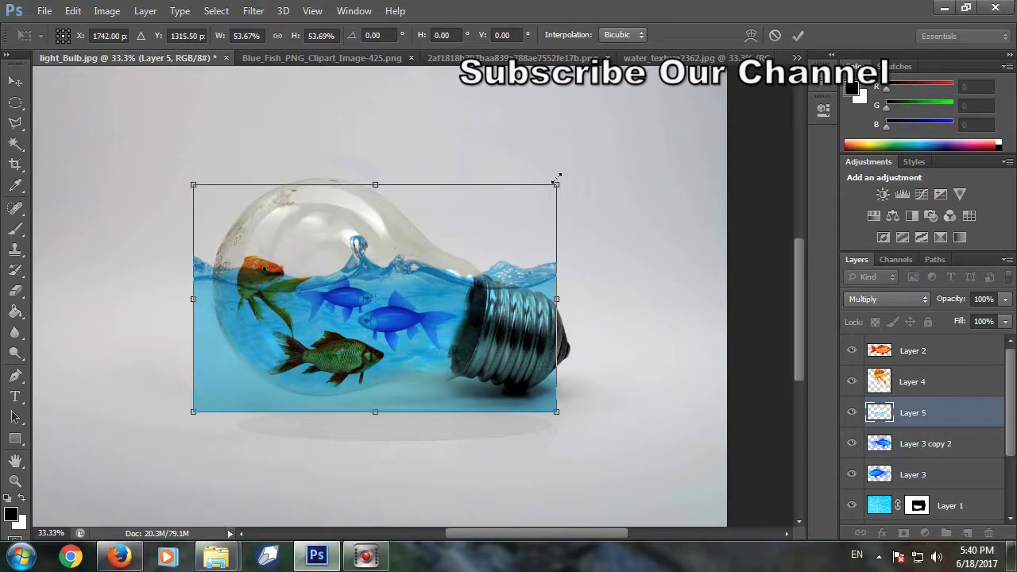
{"action": "left_click", "coordinate": [798, 35]}
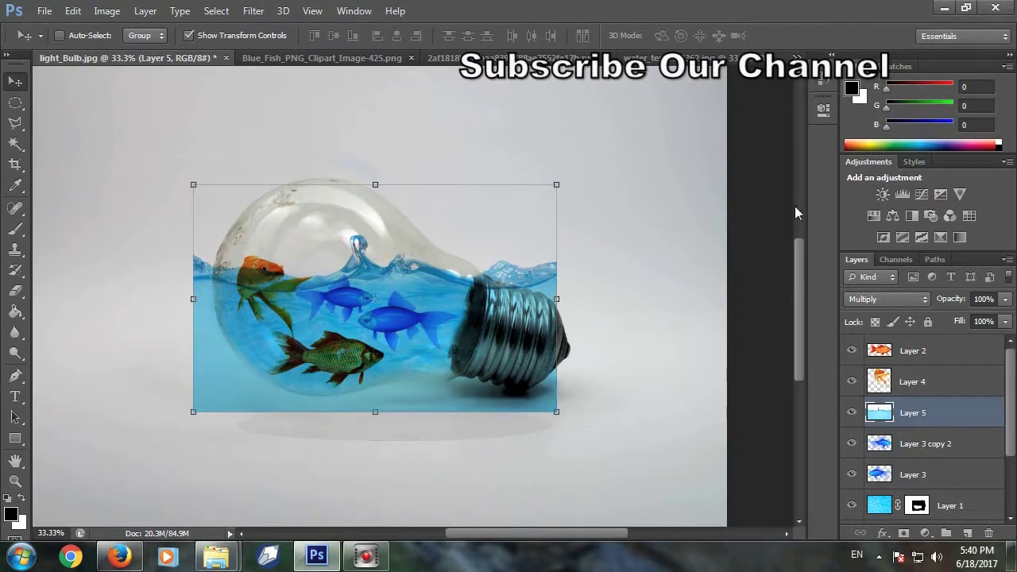
- Erase the water outside the bulb's left edge with a soft 143 px eraser
{"action": "left_click", "coordinate": [15, 290]}
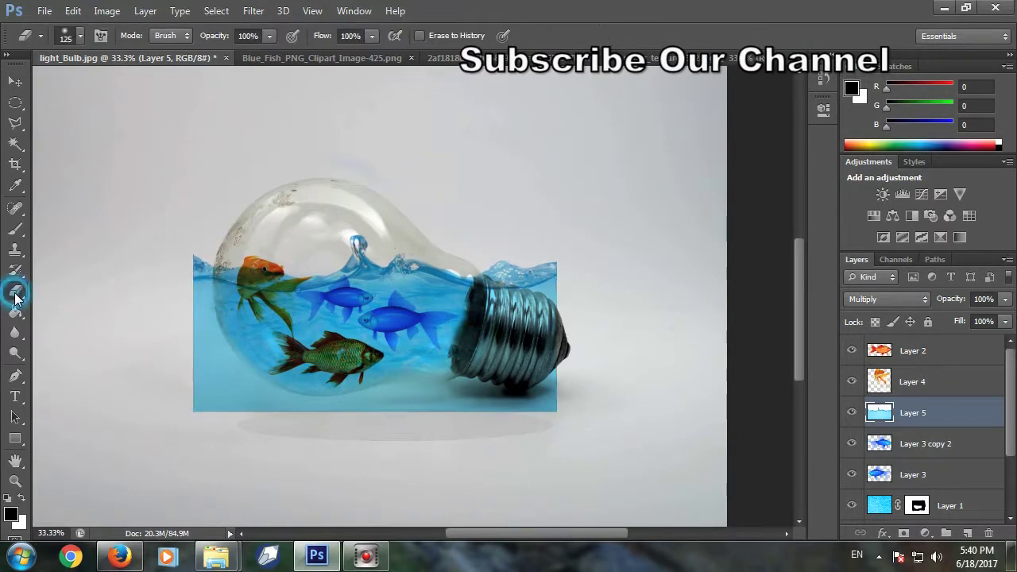
{"action": "left_click_drag", "start_coordinate": [195, 254], "coordinate": [208, 400]}
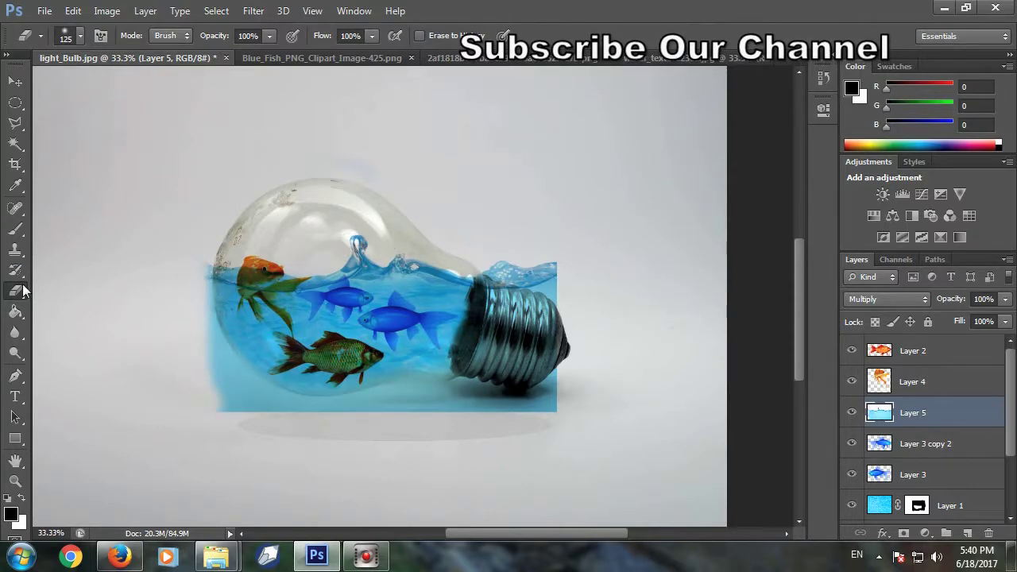
{"action": "left_click", "coordinate": [79, 37]}
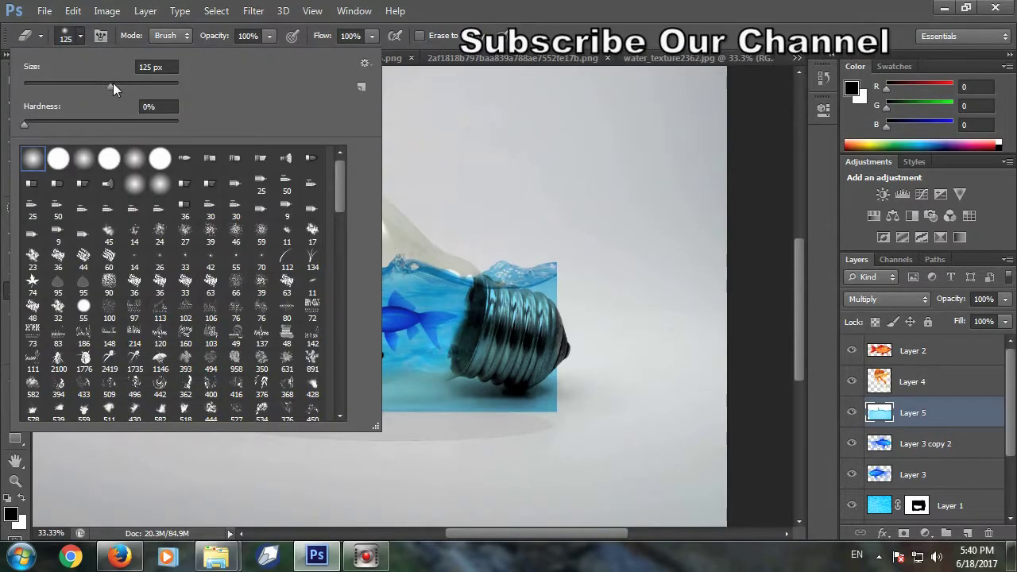
{"action": "left_click", "coordinate": [397, 162]}
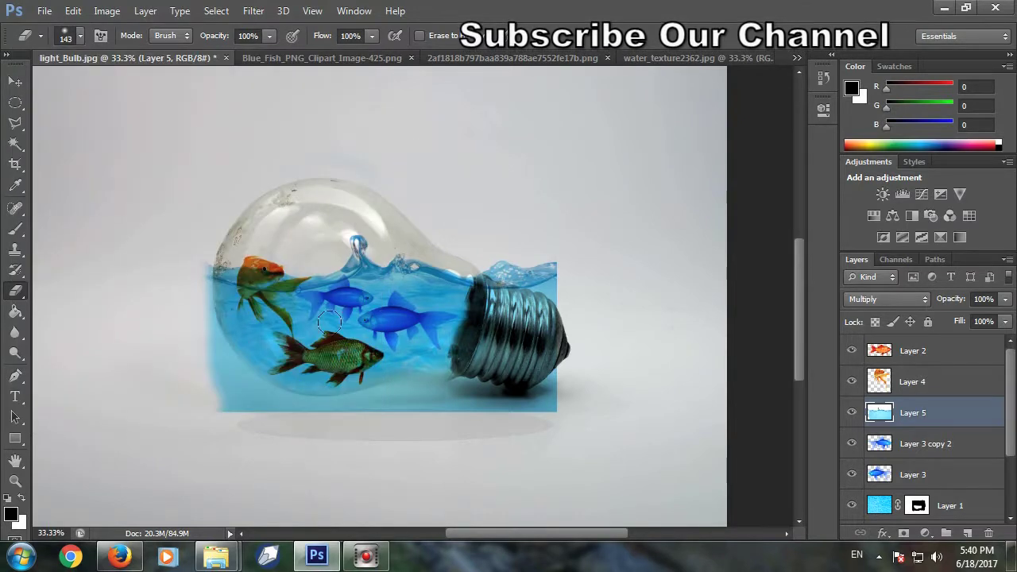
{"action": "mouse_move", "coordinate": [204, 280]}
{"action": "left_mouse_down"}
{"action": "mouse_move", "coordinate": [195, 291]}
{"action": "mouse_move", "coordinate": [211, 373]}
{"action": "mouse_move", "coordinate": [268, 419]}
{"action": "mouse_move", "coordinate": [209, 347]}
{"action": "left_mouse_up"}
- Erase the water below the bulb and over the screw base
{"action": "mouse_move", "coordinate": [260, 403]}
{"action": "left_mouse_down"}
{"action": "mouse_move", "coordinate": [445, 393]}
{"action": "mouse_move", "coordinate": [360, 409]}
{"action": "mouse_move", "coordinate": [545, 407]}
{"action": "mouse_move", "coordinate": [467, 394]}
{"action": "left_mouse_up"}
{"action": "mouse_move", "coordinate": [538, 387]}
{"action": "left_mouse_down"}
{"action": "mouse_move", "coordinate": [552, 341]}
{"action": "mouse_move", "coordinate": [527, 261]}
{"action": "mouse_move", "coordinate": [540, 268]}
{"action": "mouse_move", "coordinate": [488, 261]}
{"action": "mouse_move", "coordinate": [510, 280]}
{"action": "left_mouse_up"}
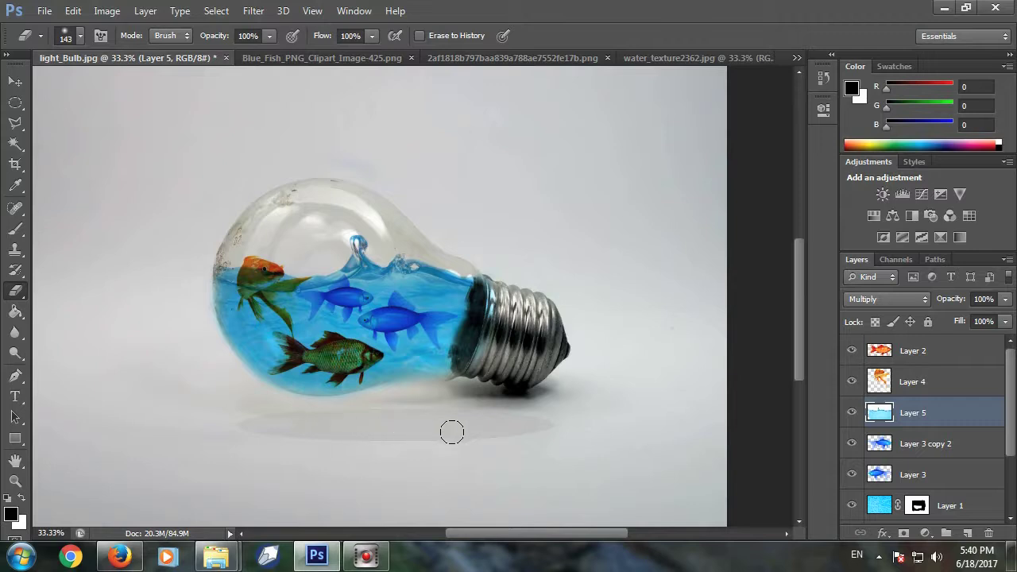
{"action": "left_click", "coordinate": [17, 80]}
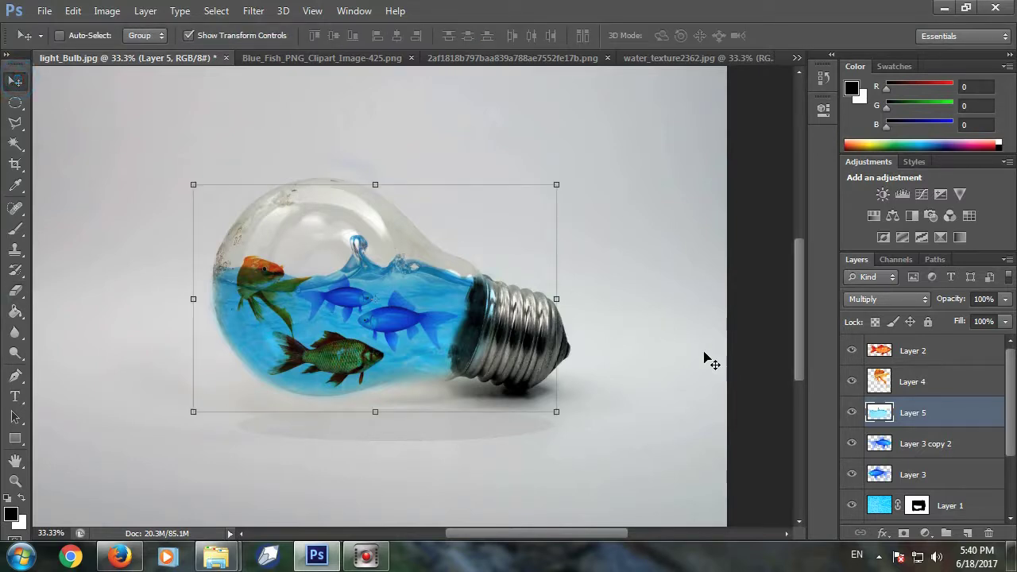